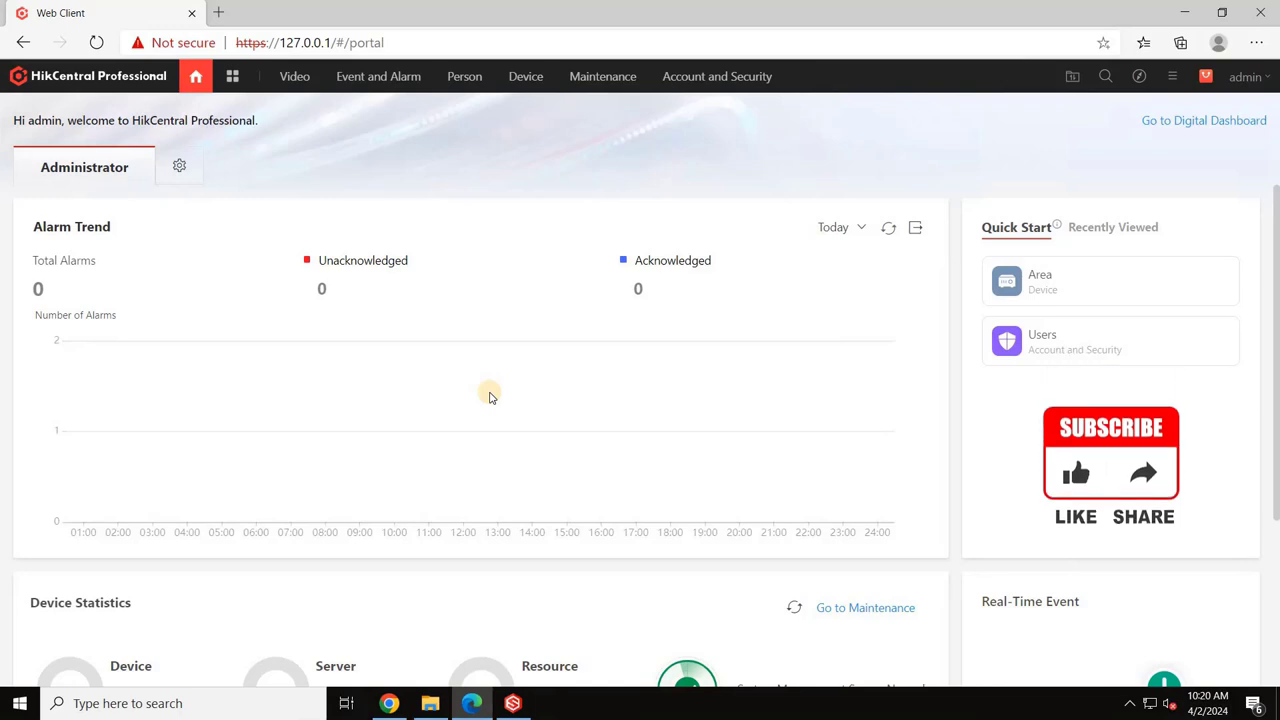
From the Video module, dismiss the refresh tip and reach the Encoding Device page showing 83 online devices
scroll(497, 403, "down", 3)
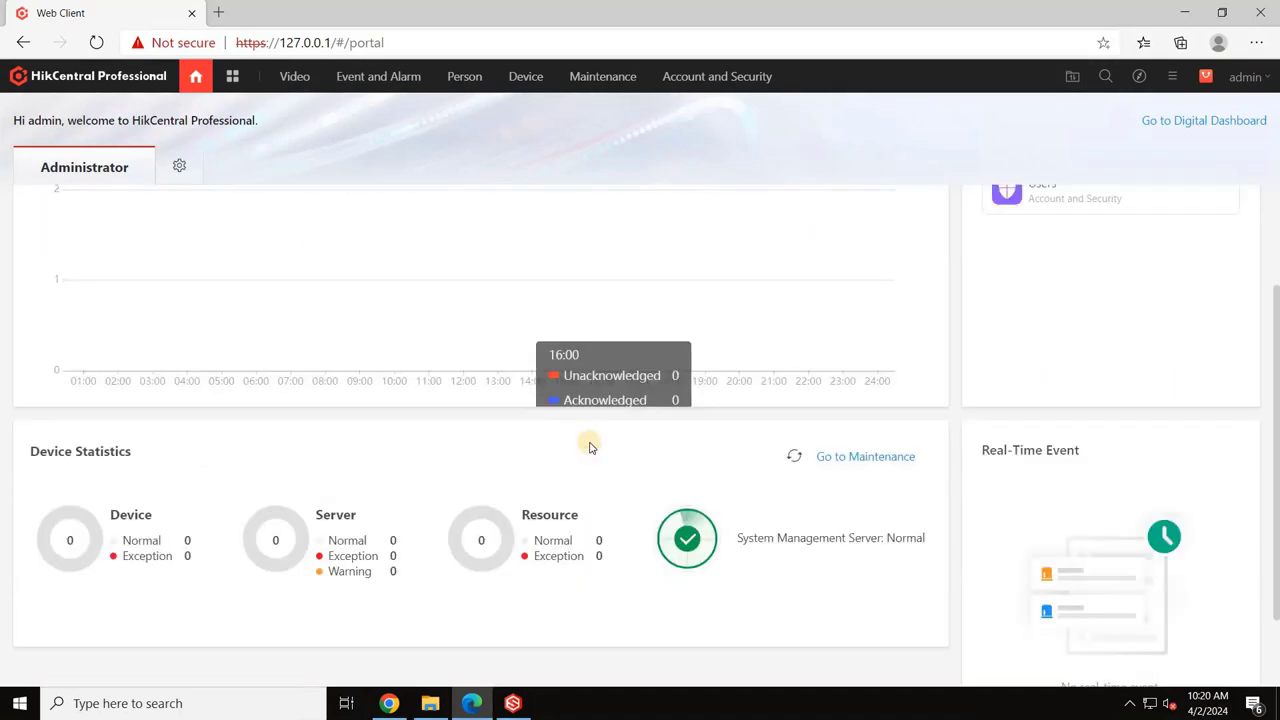
scroll(791, 505, "up", 3)
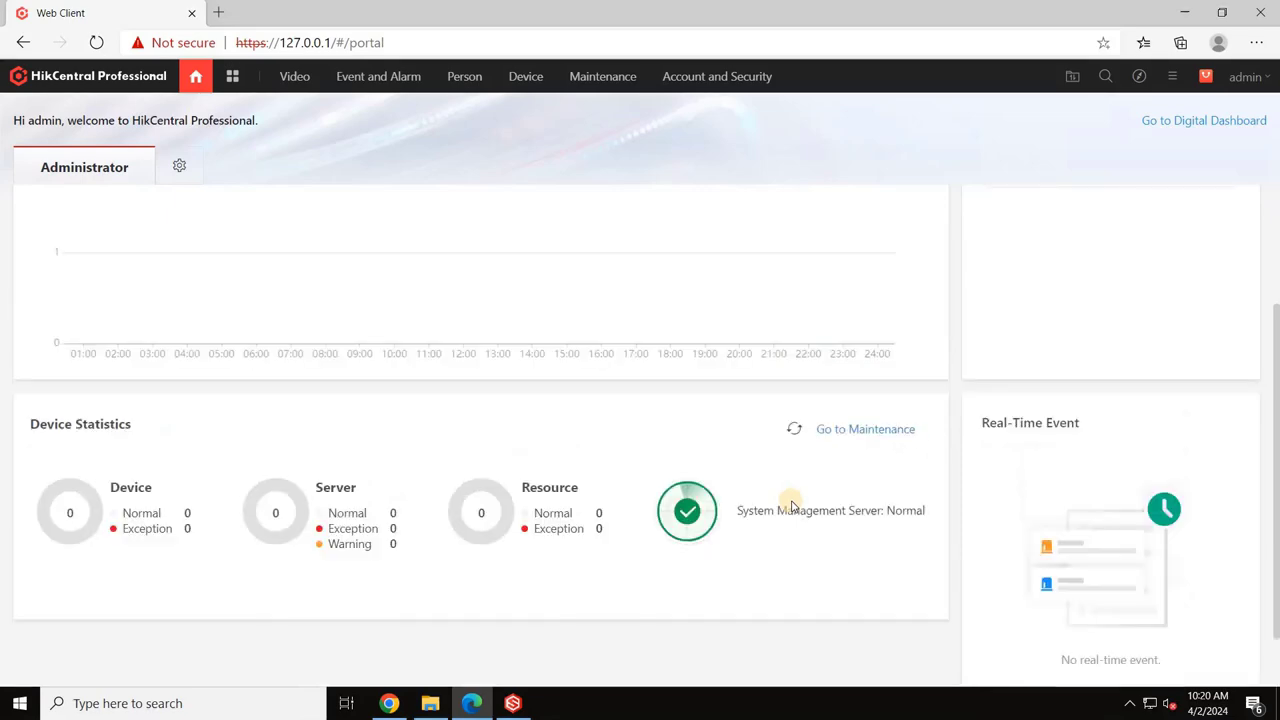
left_click(294, 77)
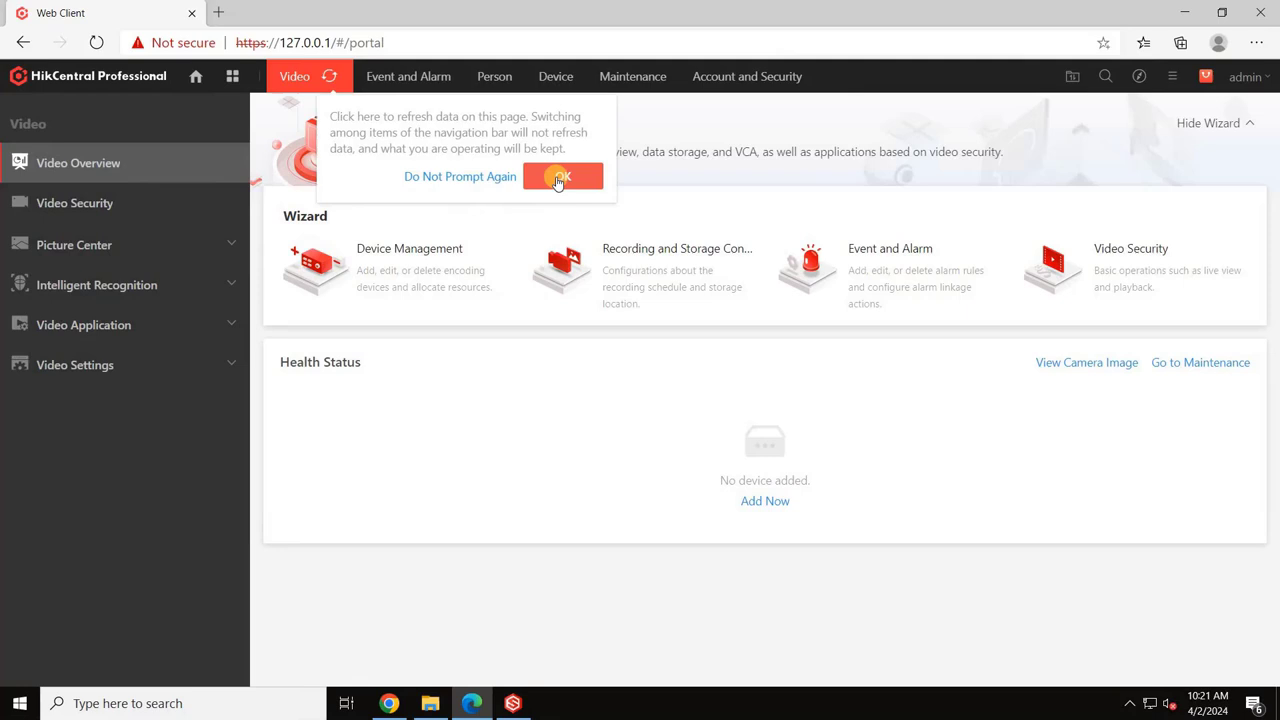
left_click(558, 180)
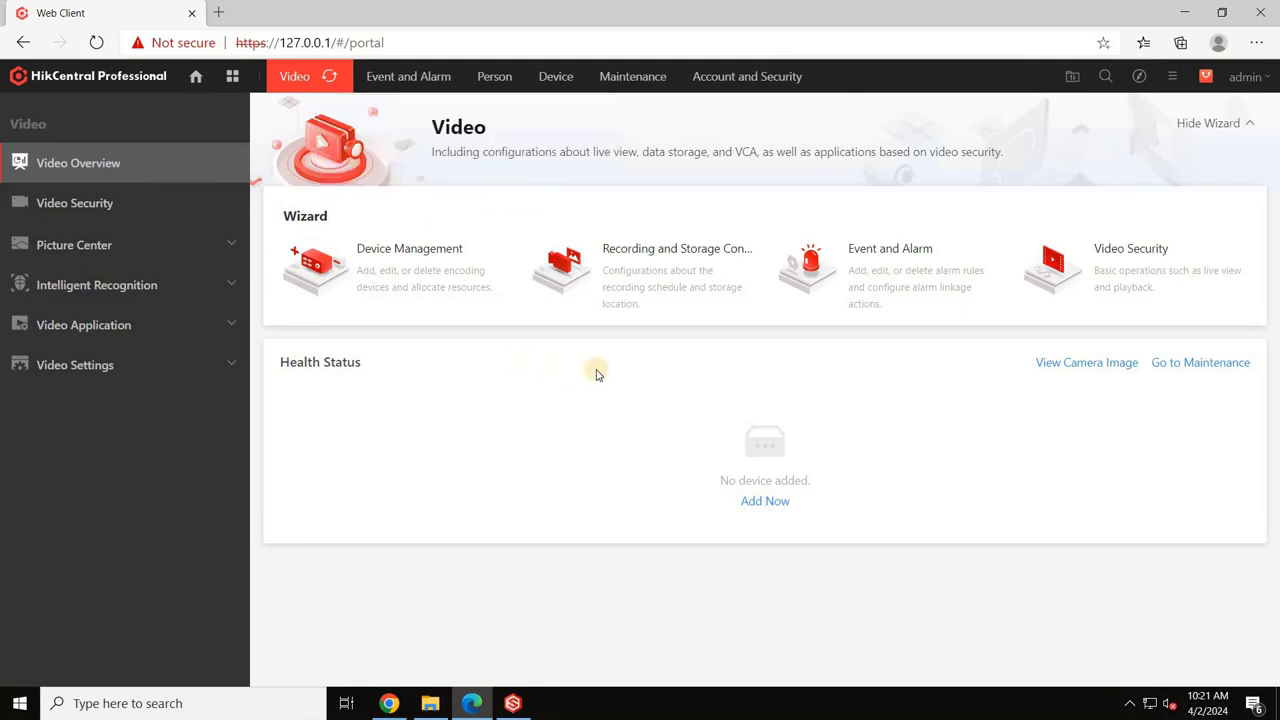
left_click(765, 502)
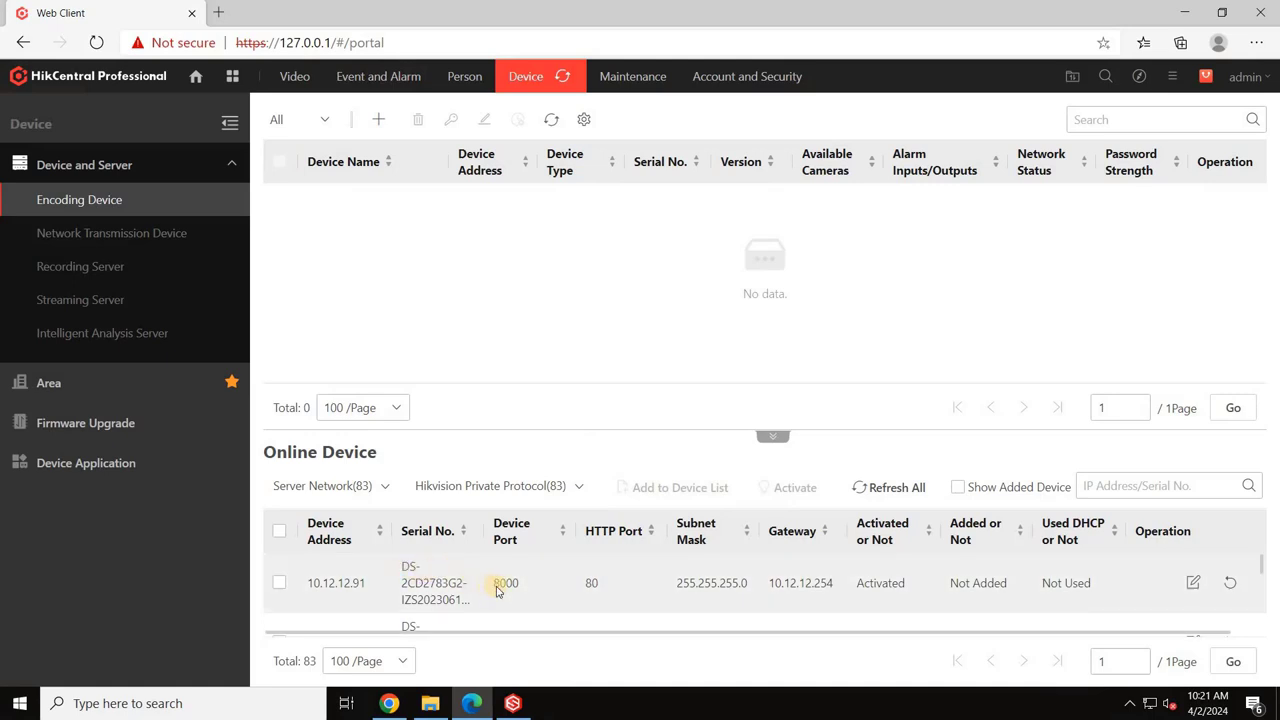
scroll(497, 591, "down", 1)
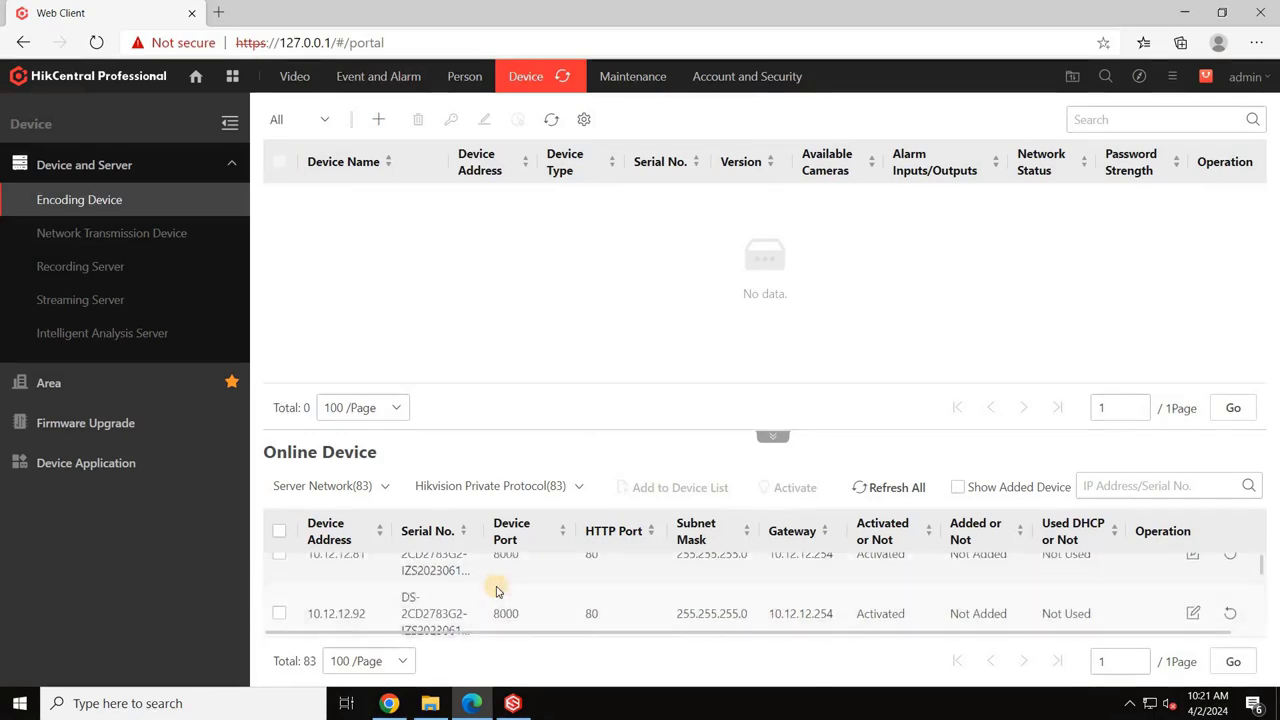
scroll(497, 591, "down", 1)
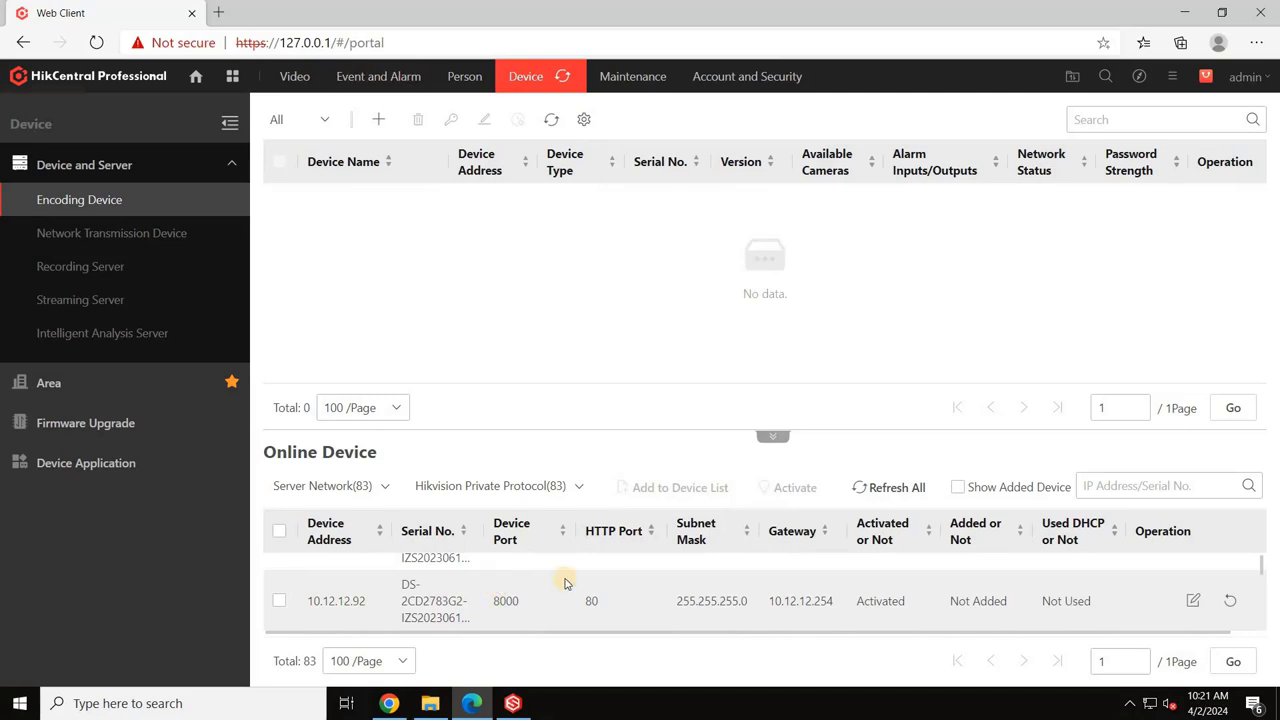
Filter online devices to 10.12.12.34, select it, and add it to the device list
left_click(1104, 488)
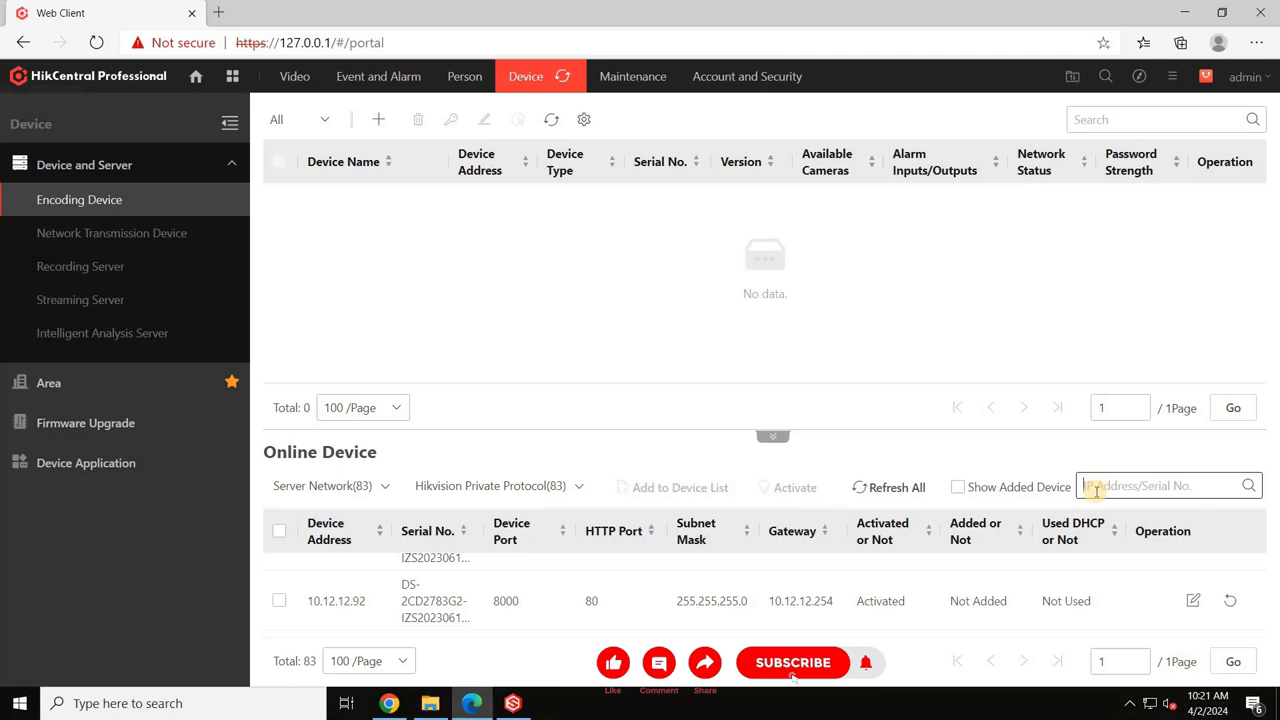
type("10.12")
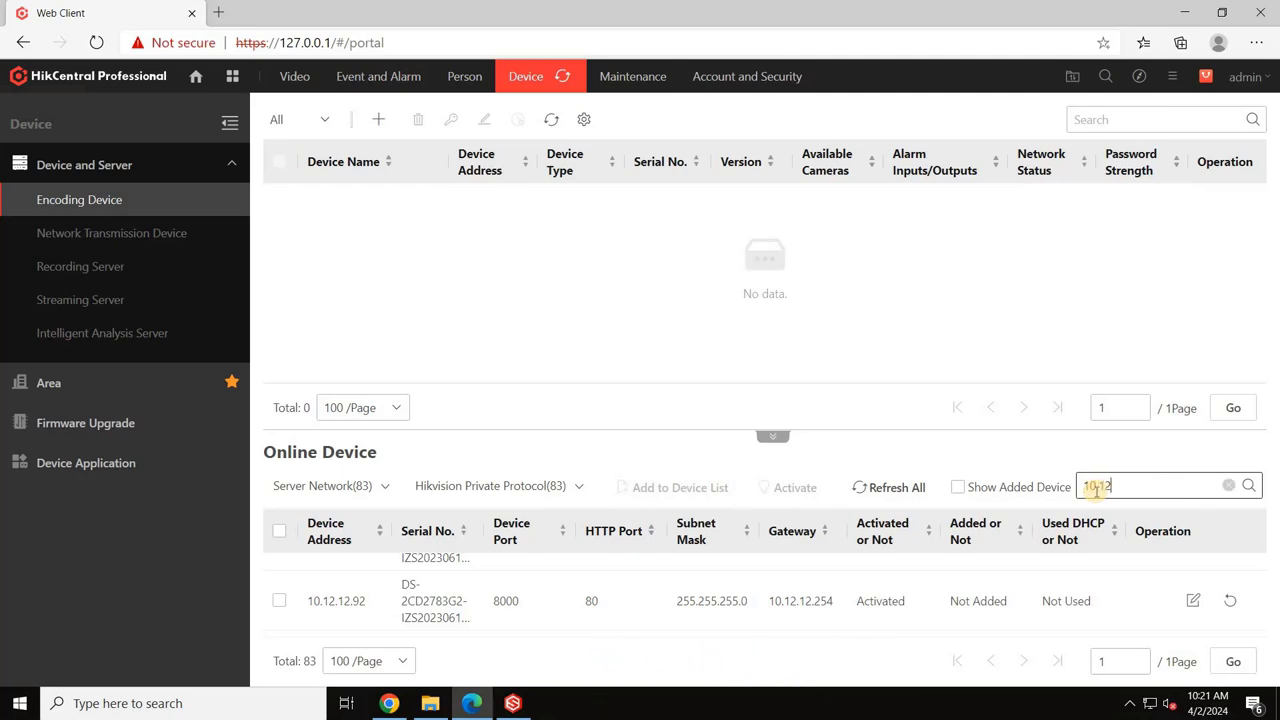
type(".12.34")
left_click(1250, 486)
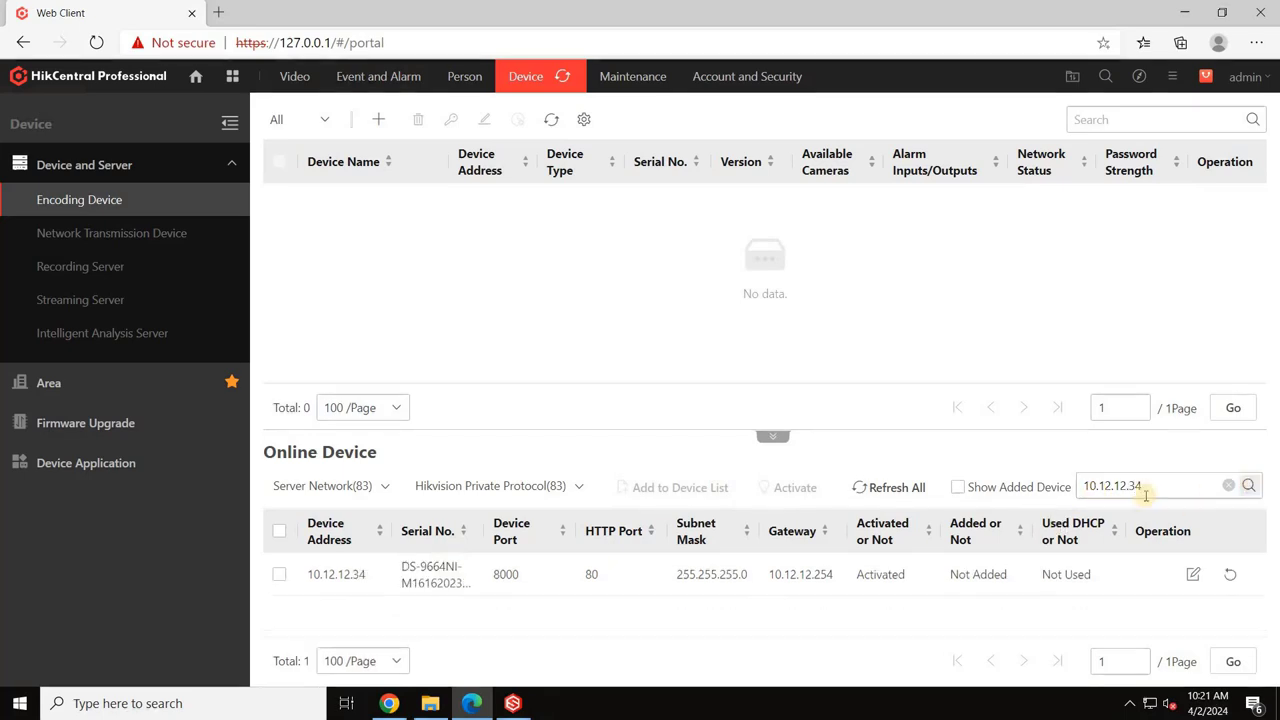
left_click(281, 577)
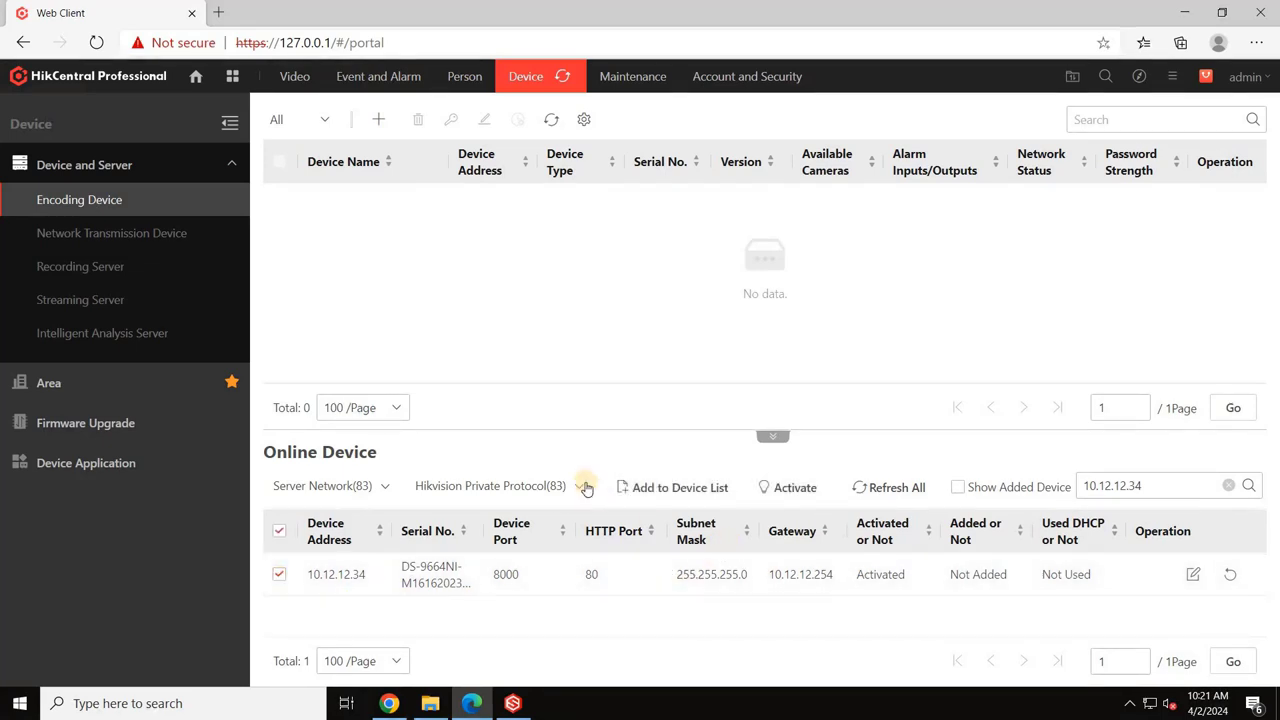
left_click(659, 490)
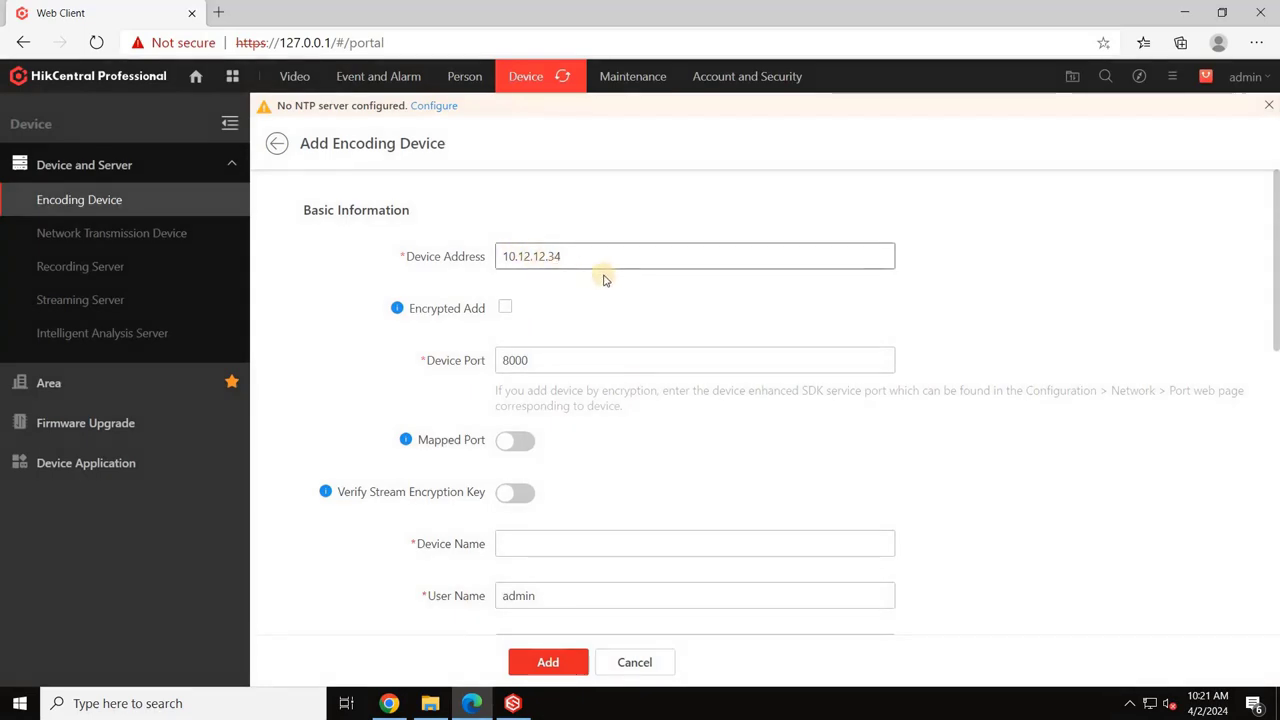
Give the device a name ending in _HO-NVR01 and enter its strong device password
scroll(617, 282, "down", 1)
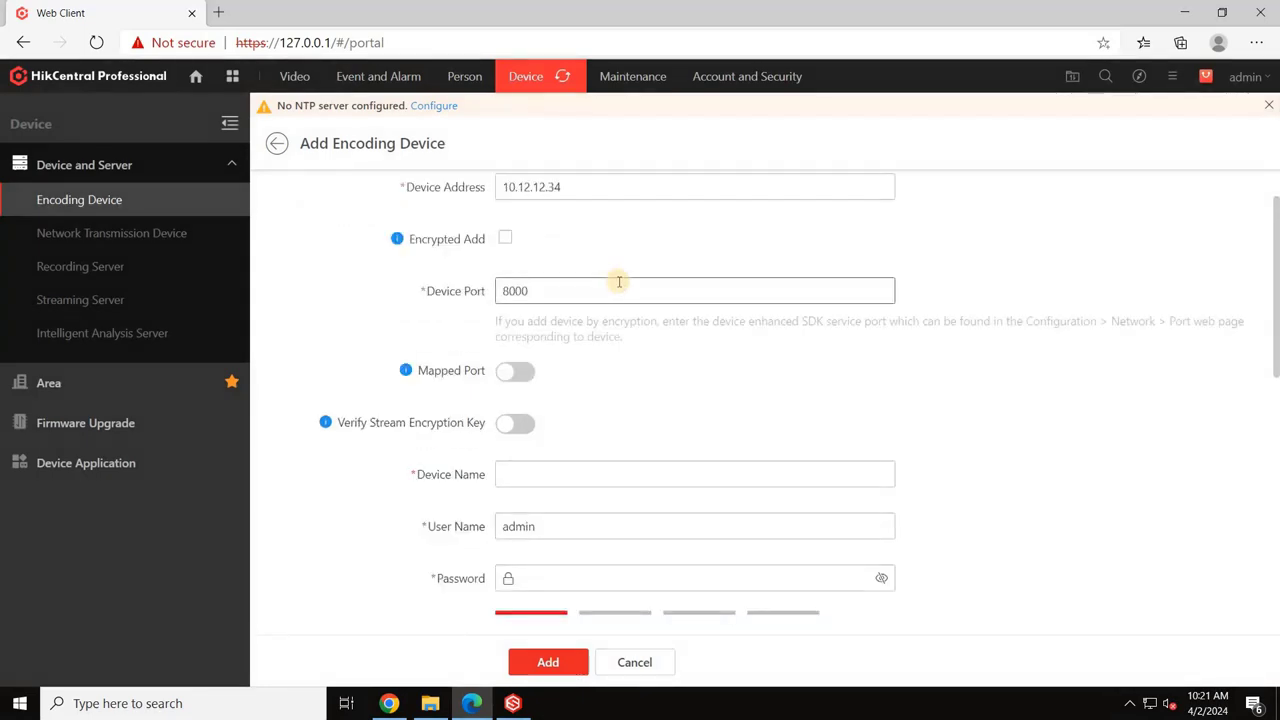
scroll(619, 290, "down", 1)
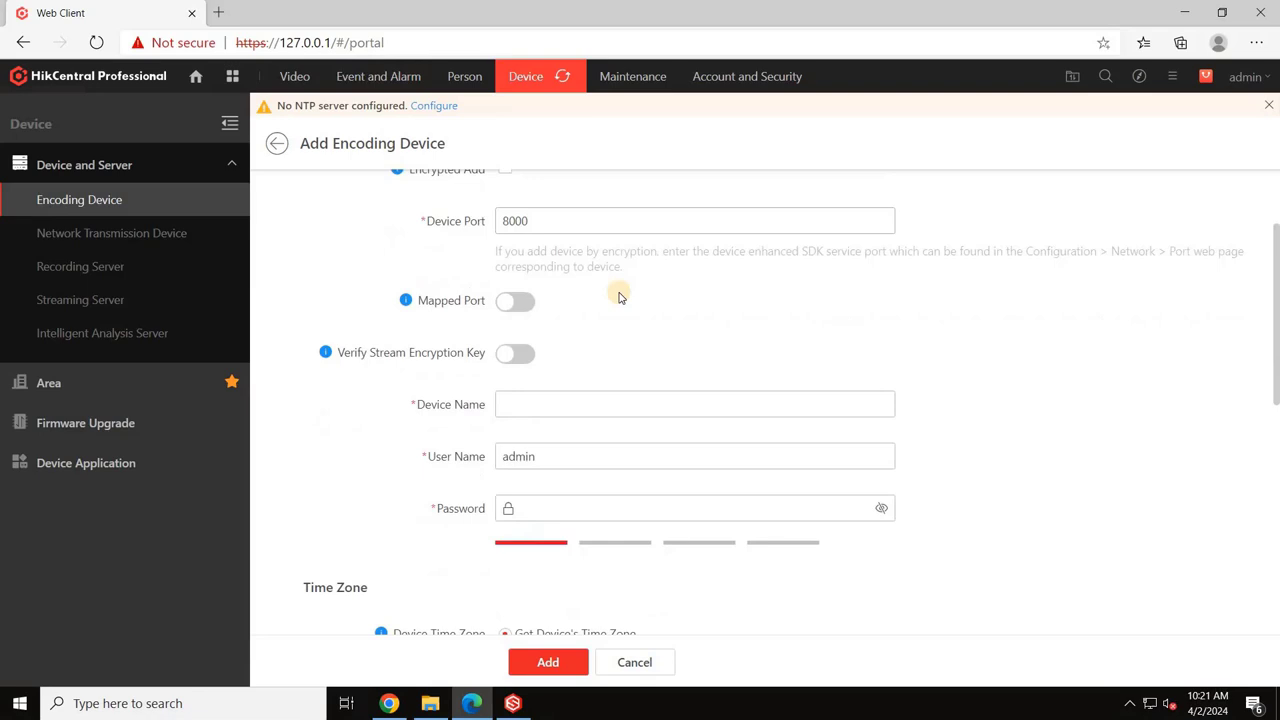
scroll(619, 296, "down", 1)
left_click(547, 333)
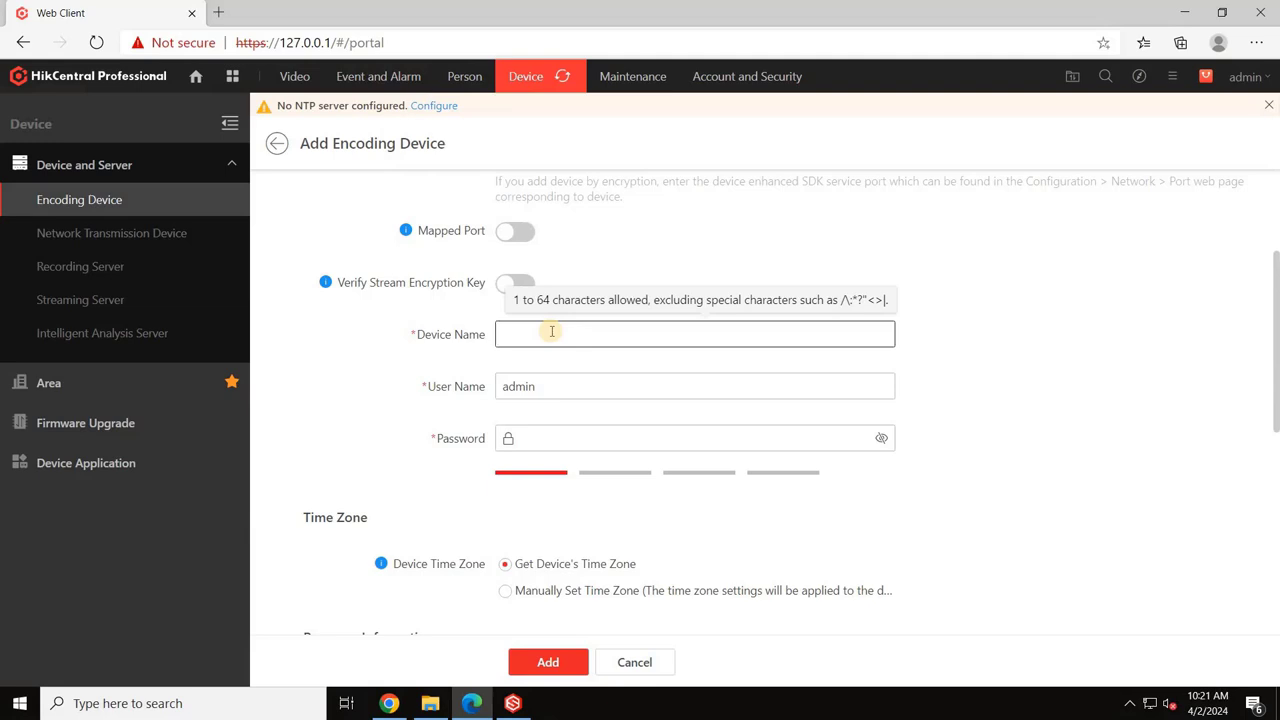
key("ctrl+v")
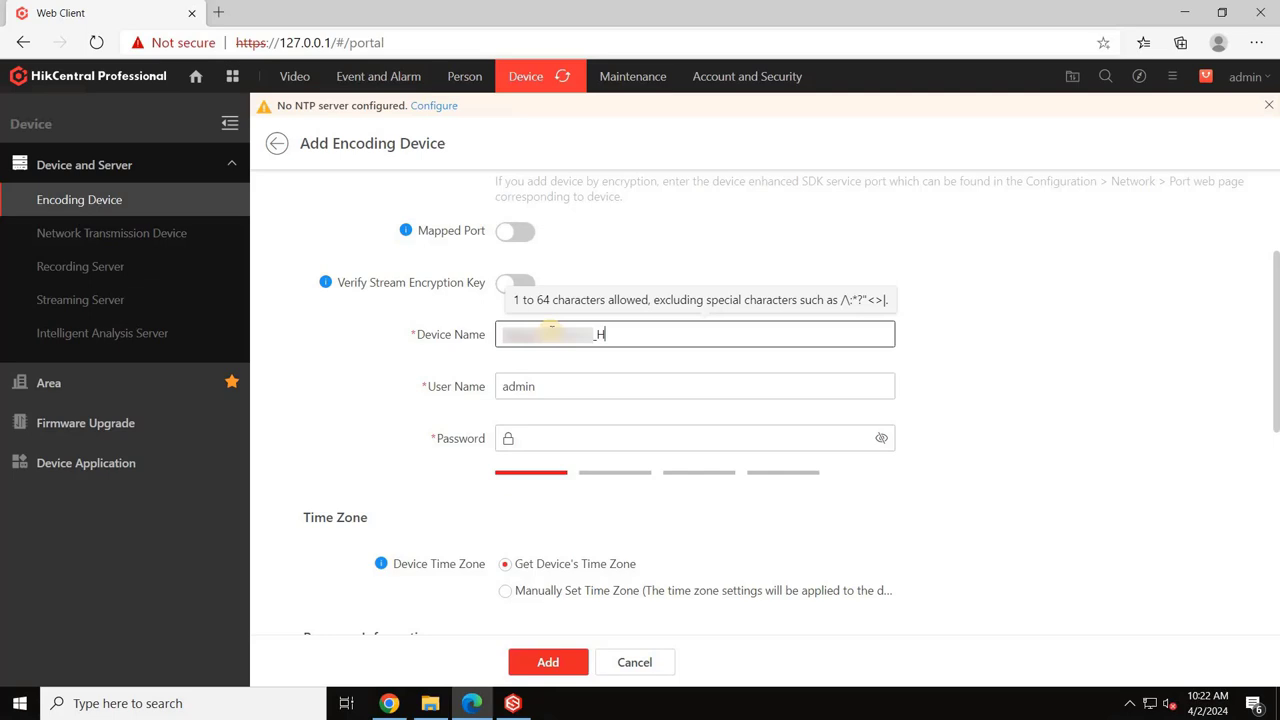
type("O-NVR ")
type("1")
left_click(576, 438)
type("a")
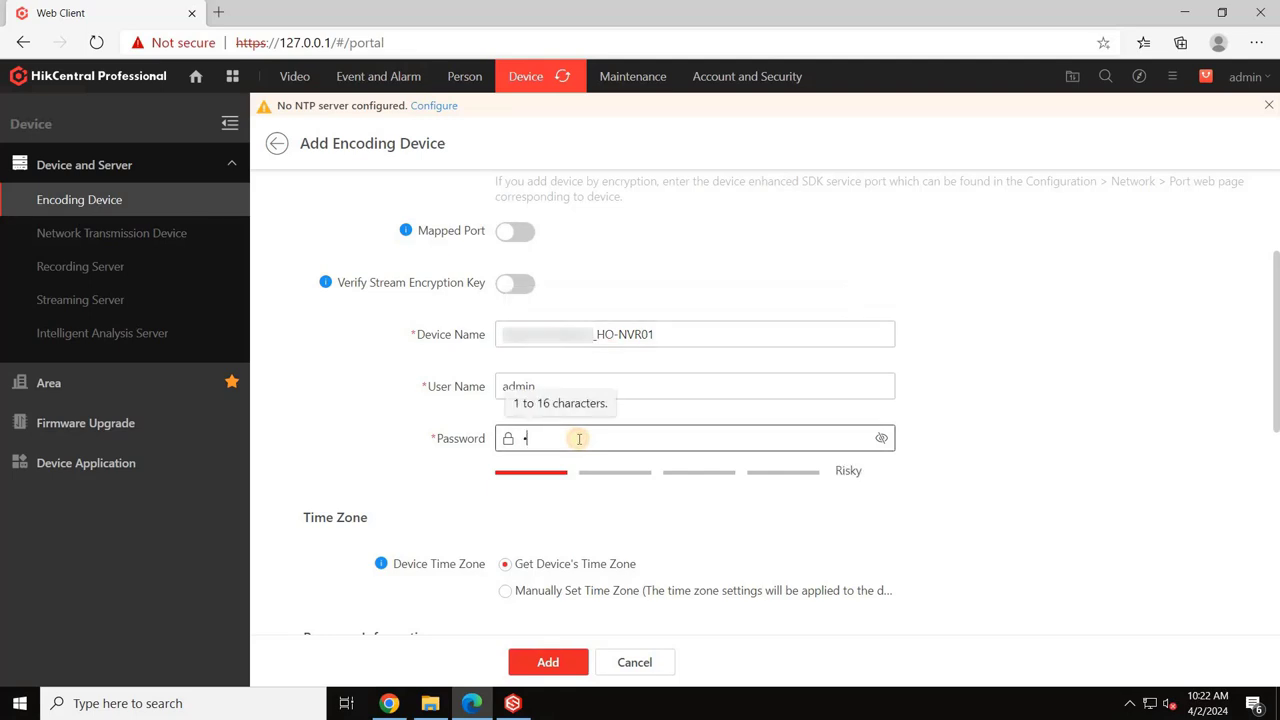
type("********")
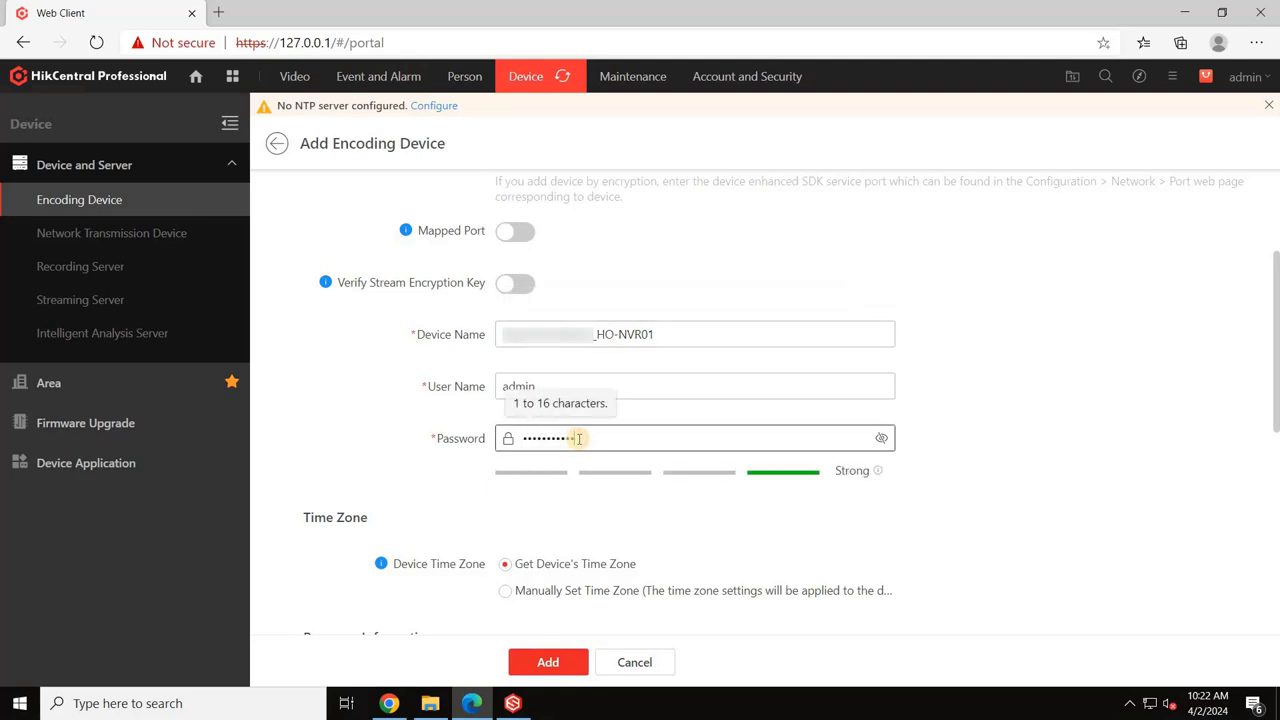
type("**")
left_click_drag(668, 338, 410, 334)
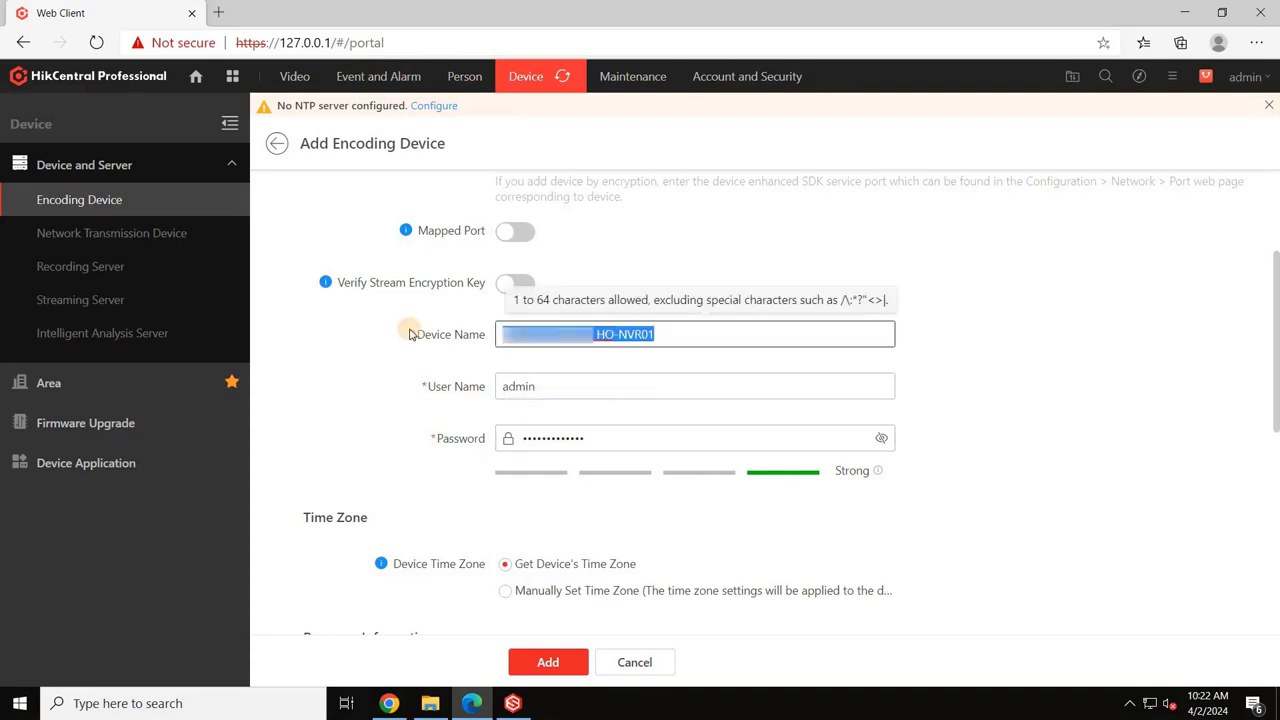
scroll(528, 428, "down", 2)
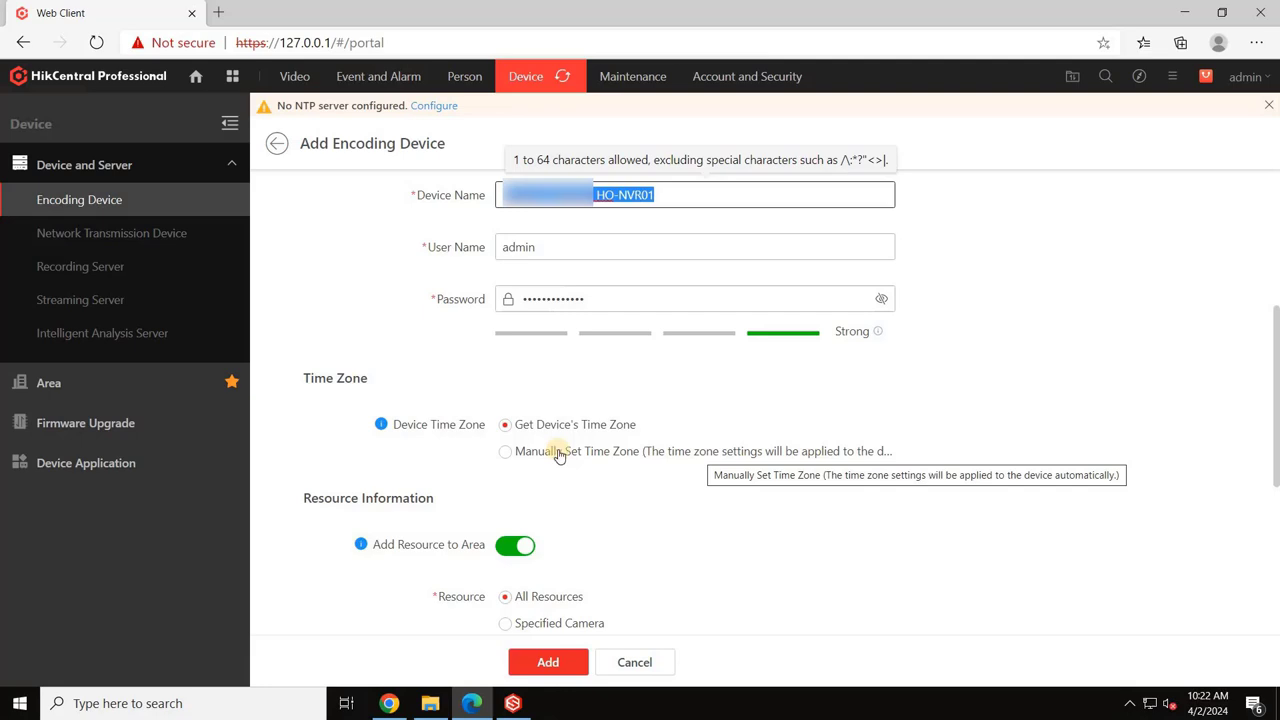
scroll(563, 432, "down", 3)
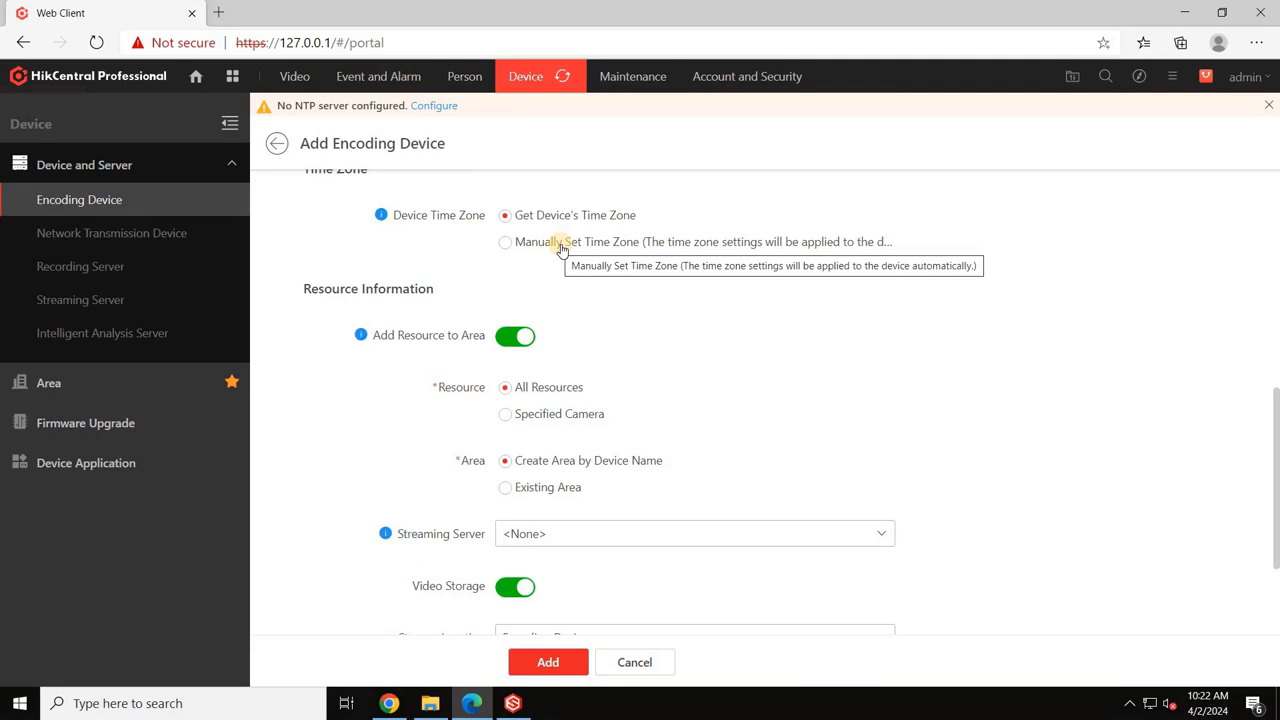
left_click(562, 246)
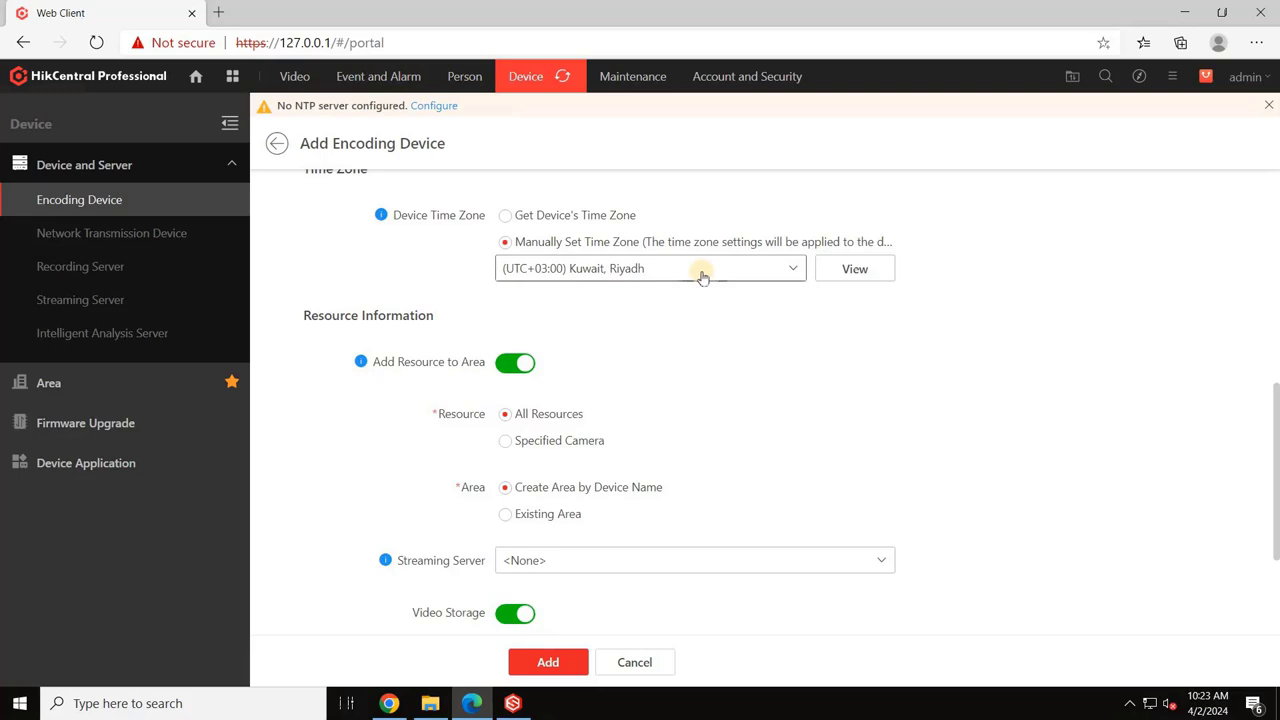
left_click(506, 216)
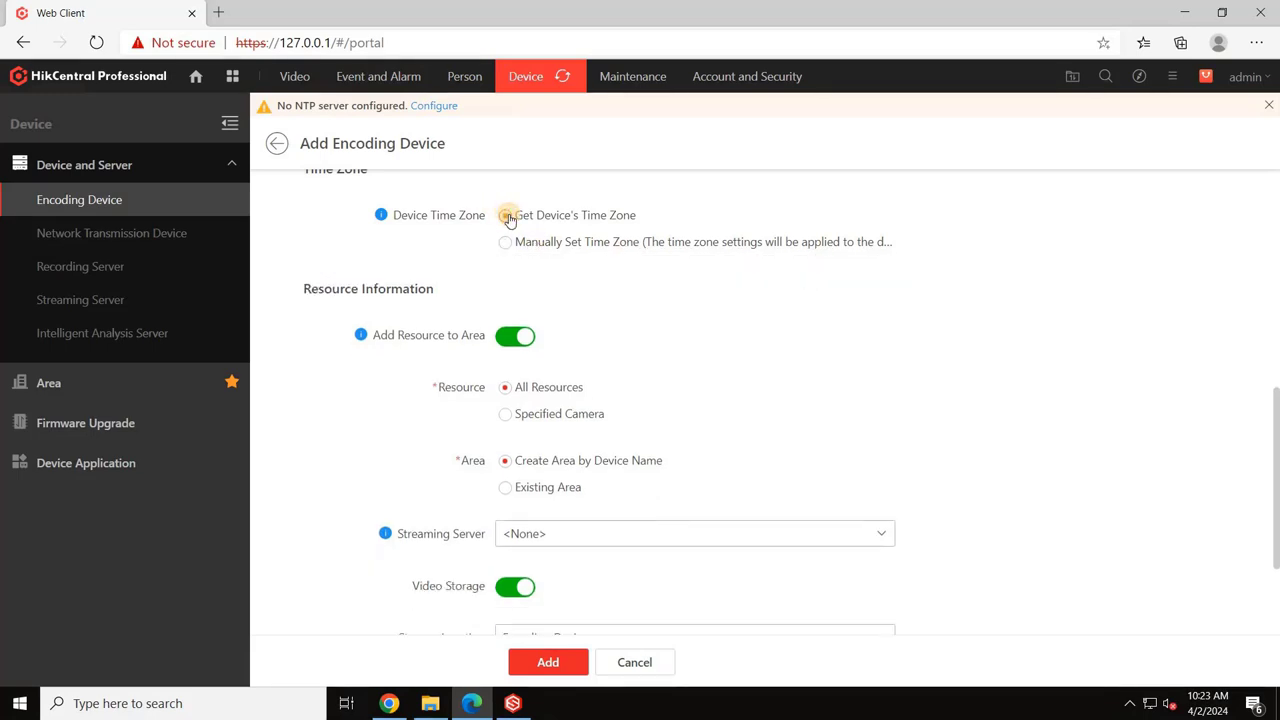
scroll(611, 385, "down", 2)
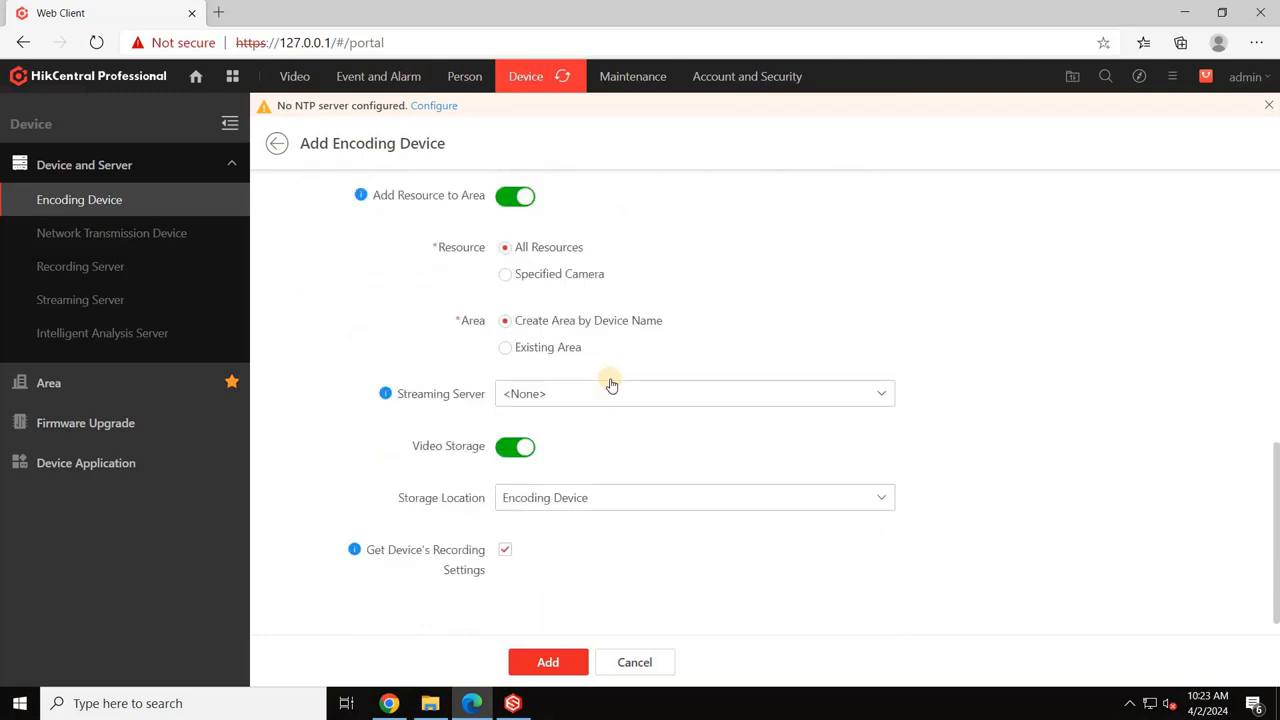
Set the device's Area option to Existing Area and check its empty area list
left_click(532, 349)
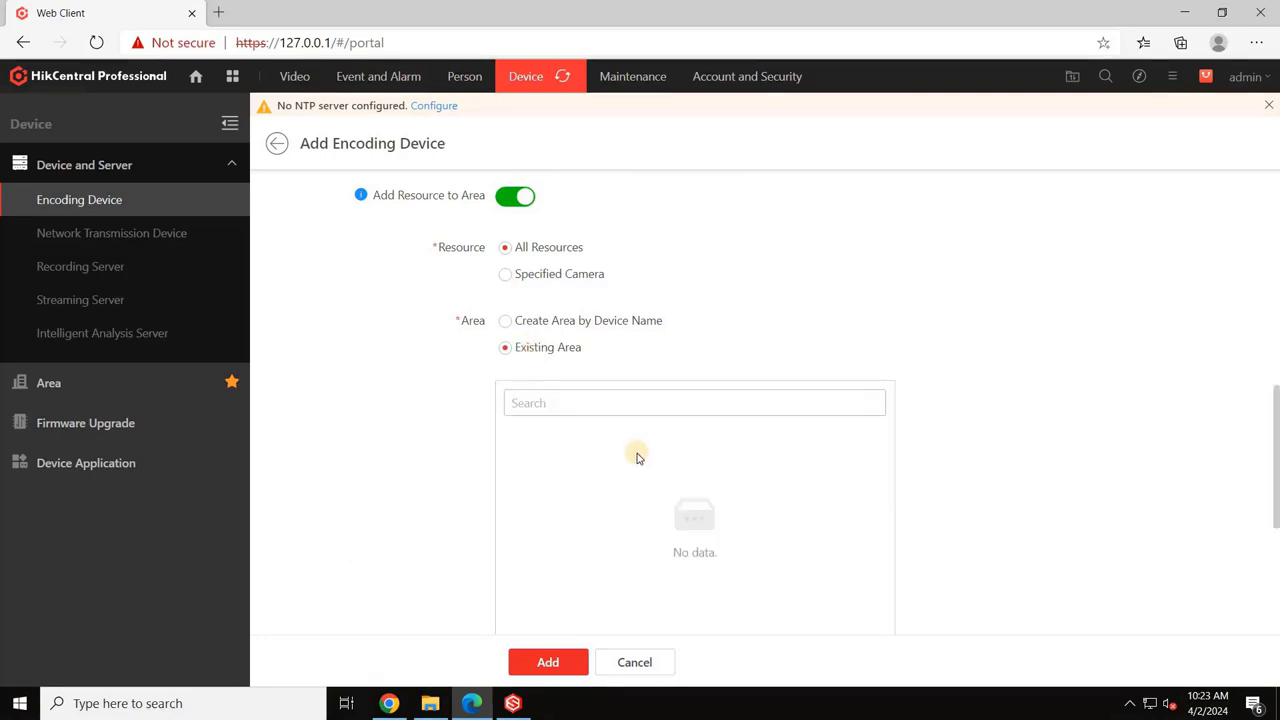
scroll(636, 454, "down", 2)
scroll(623, 430, "up", 1)
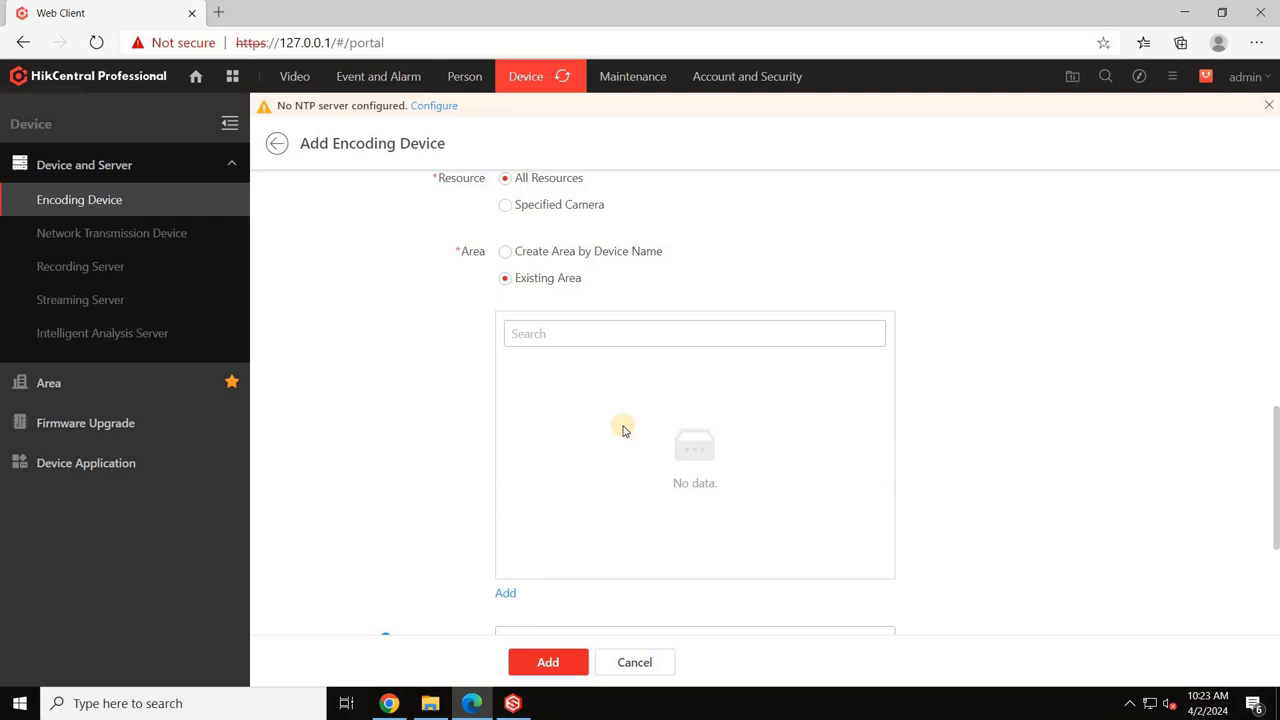
Switch back to Create Area by Device Name, keep no streaming server, and store video on the Encoding Device
left_click(531, 293)
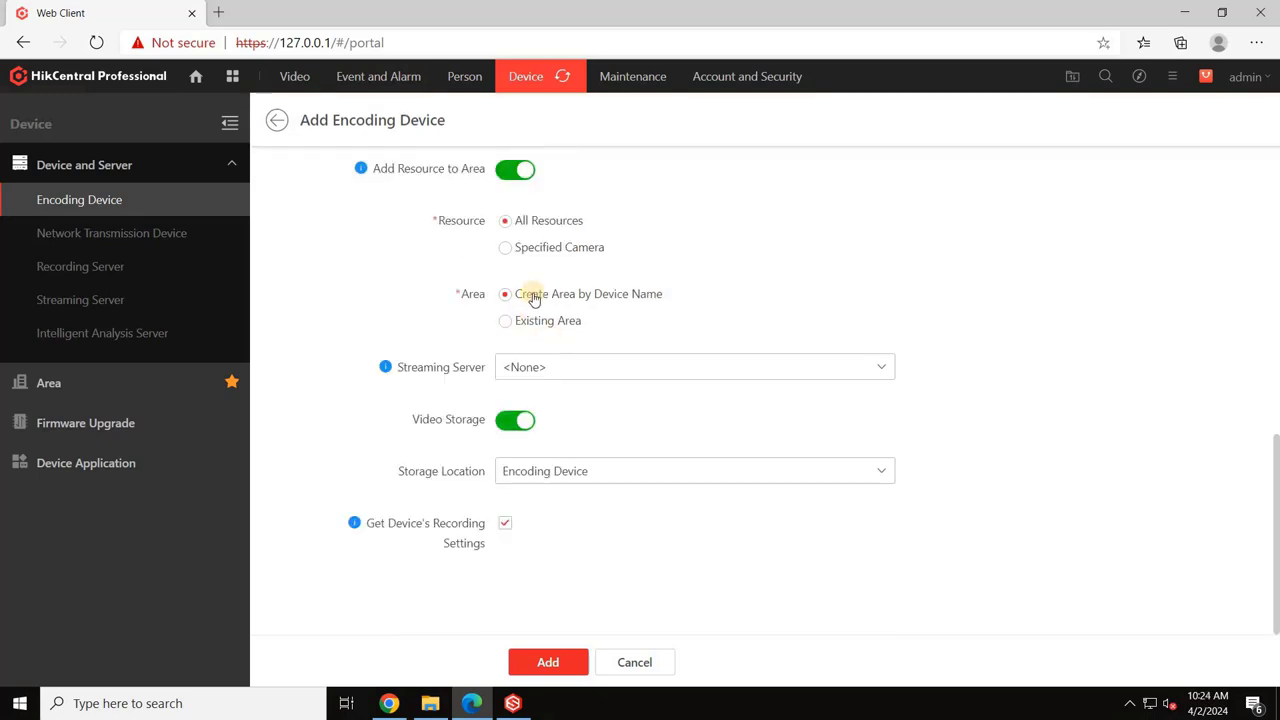
left_click(590, 375)
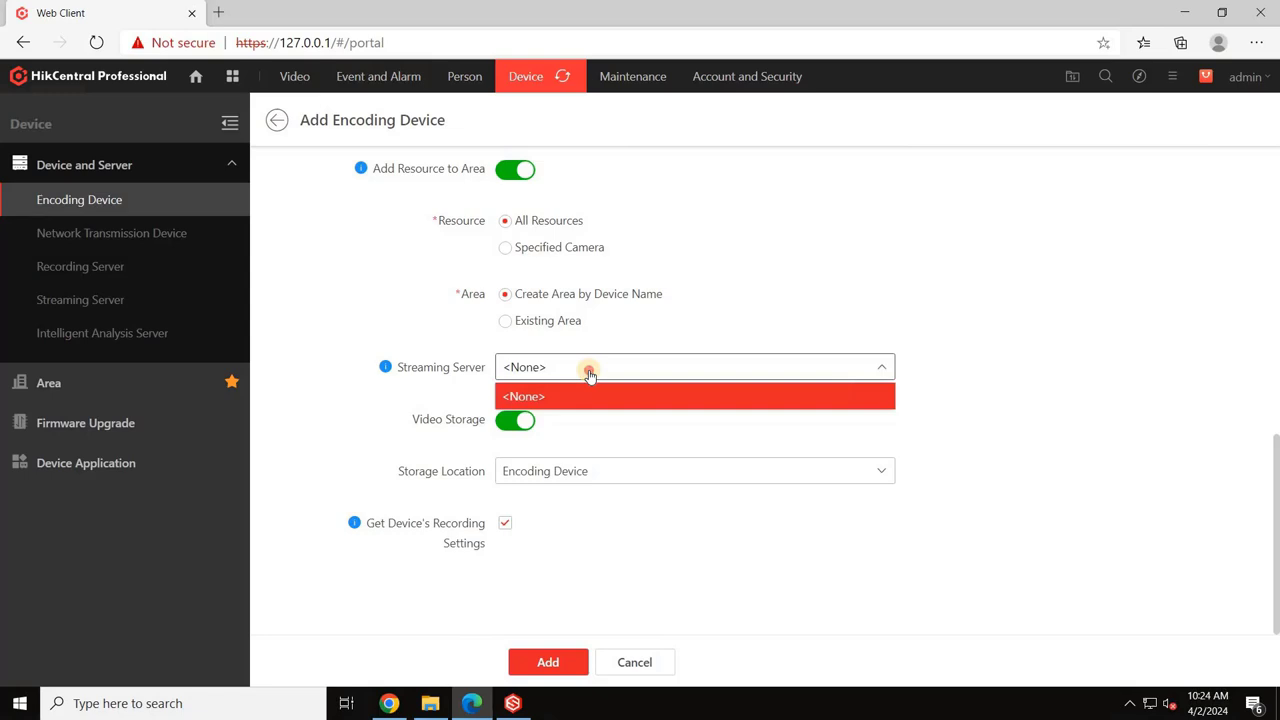
left_click(588, 373)
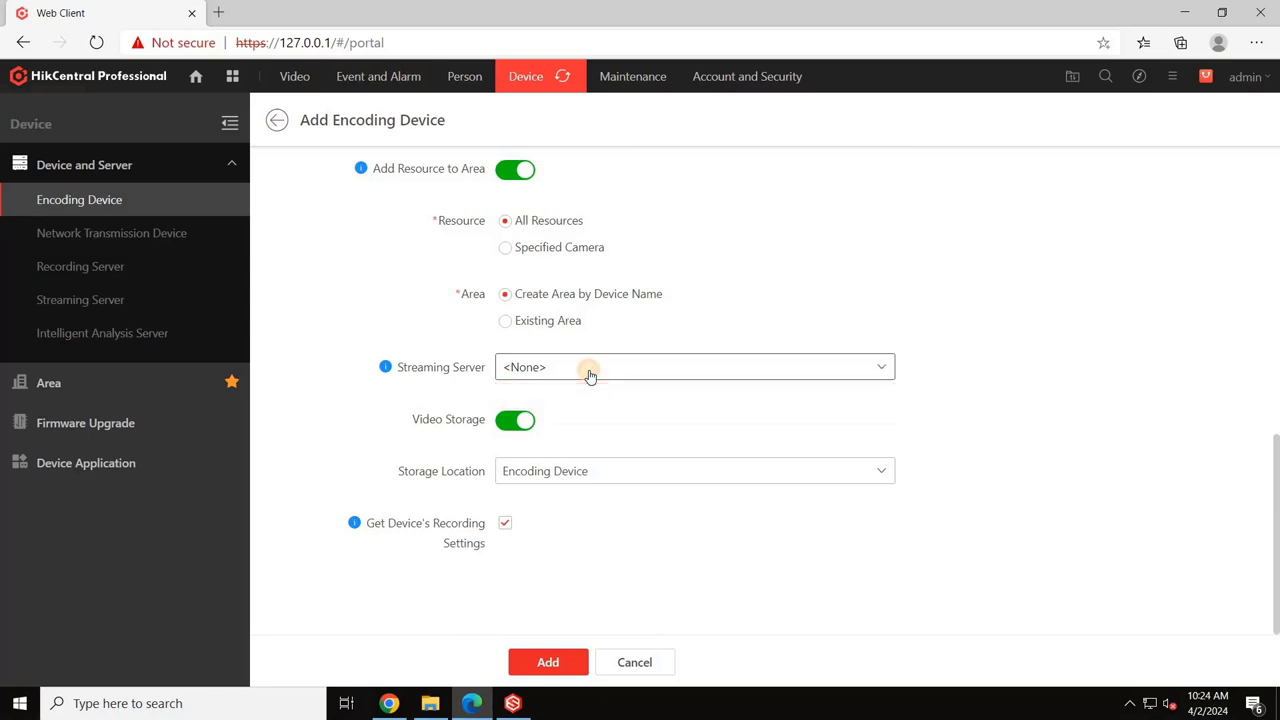
left_click(605, 476)
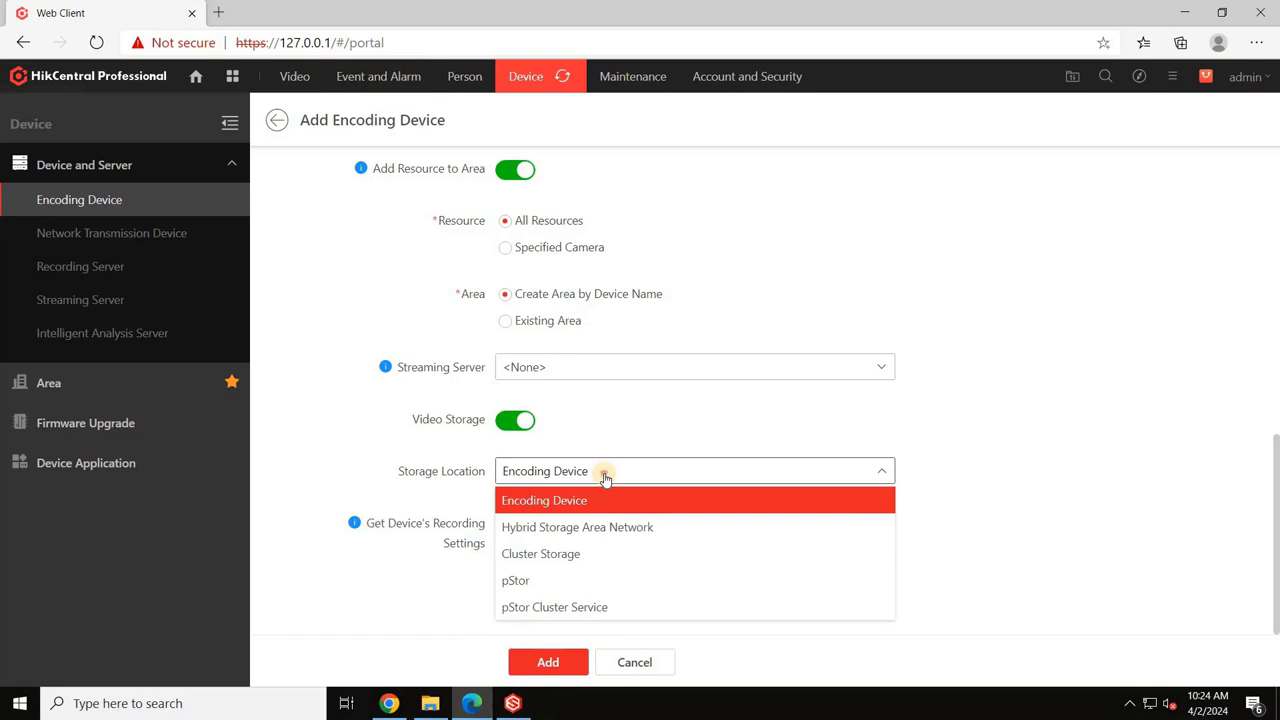
left_click(605, 478)
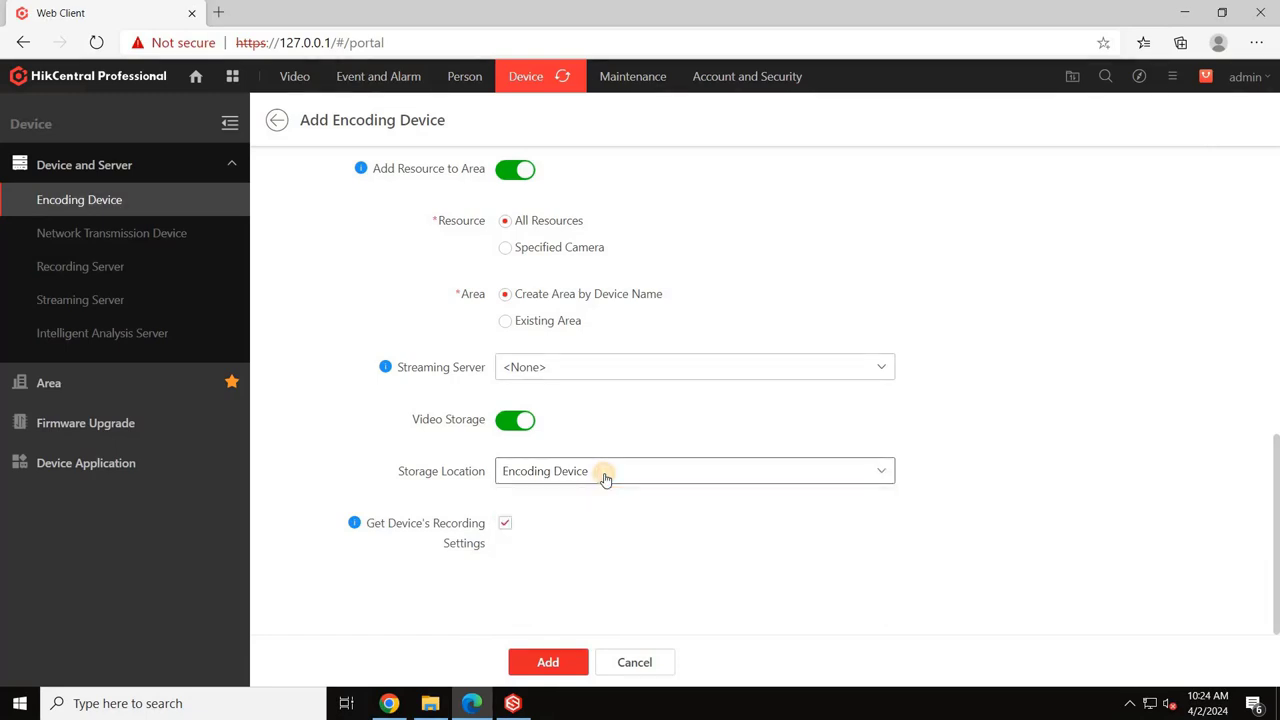
Add the NVR and review the progress report showing all 43 cameras configured before closing it
left_click(548, 663)
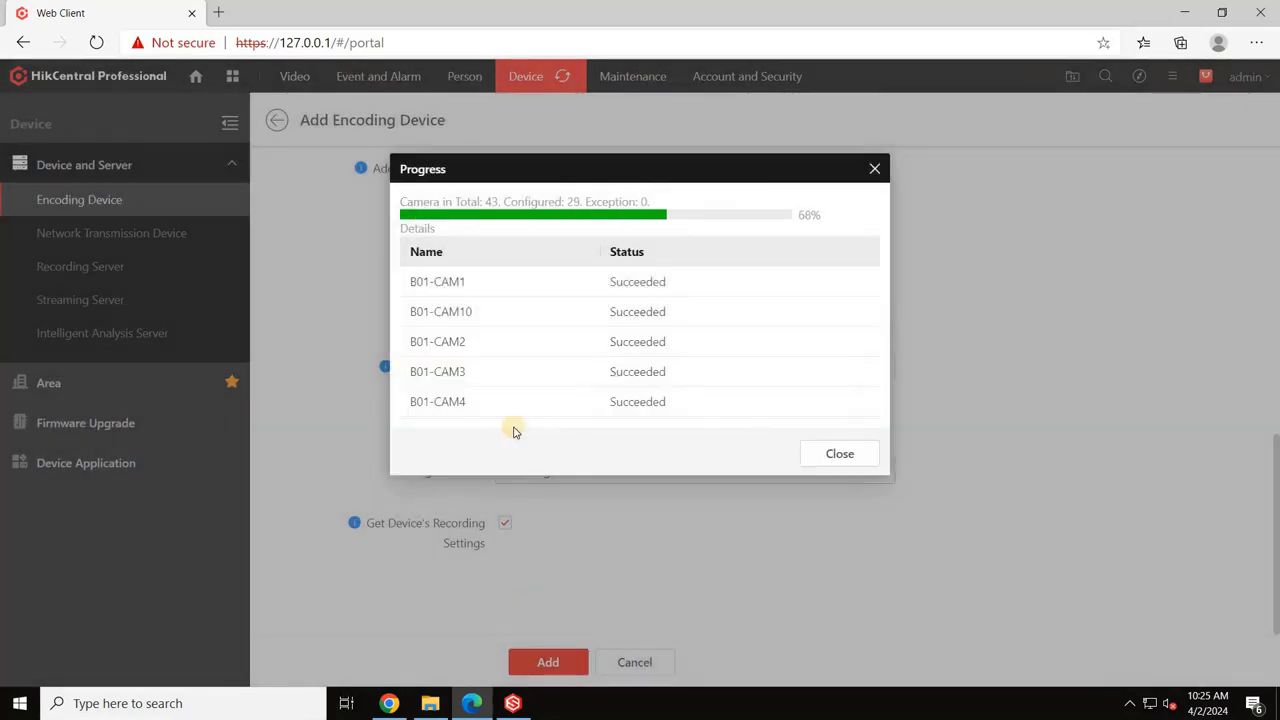
scroll(564, 305, "down", 2)
scroll(564, 313, "down", 5)
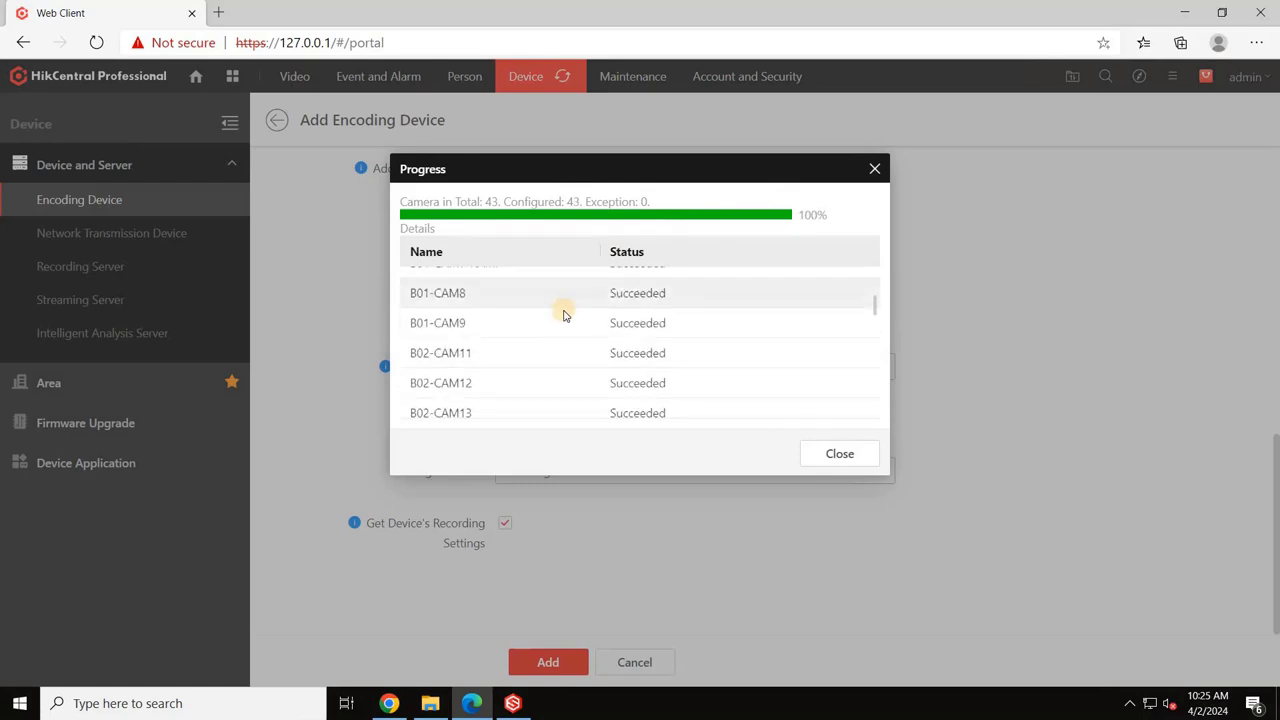
scroll(563, 317, "down", 6)
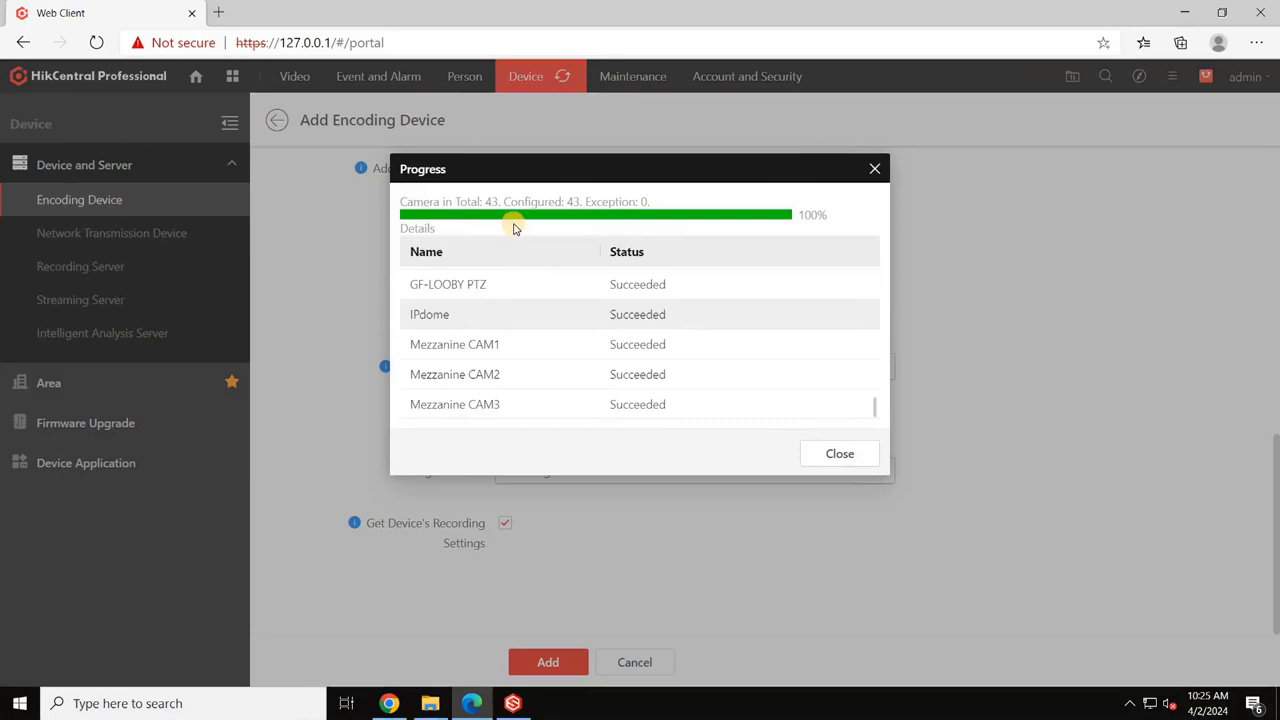
left_click(840, 453)
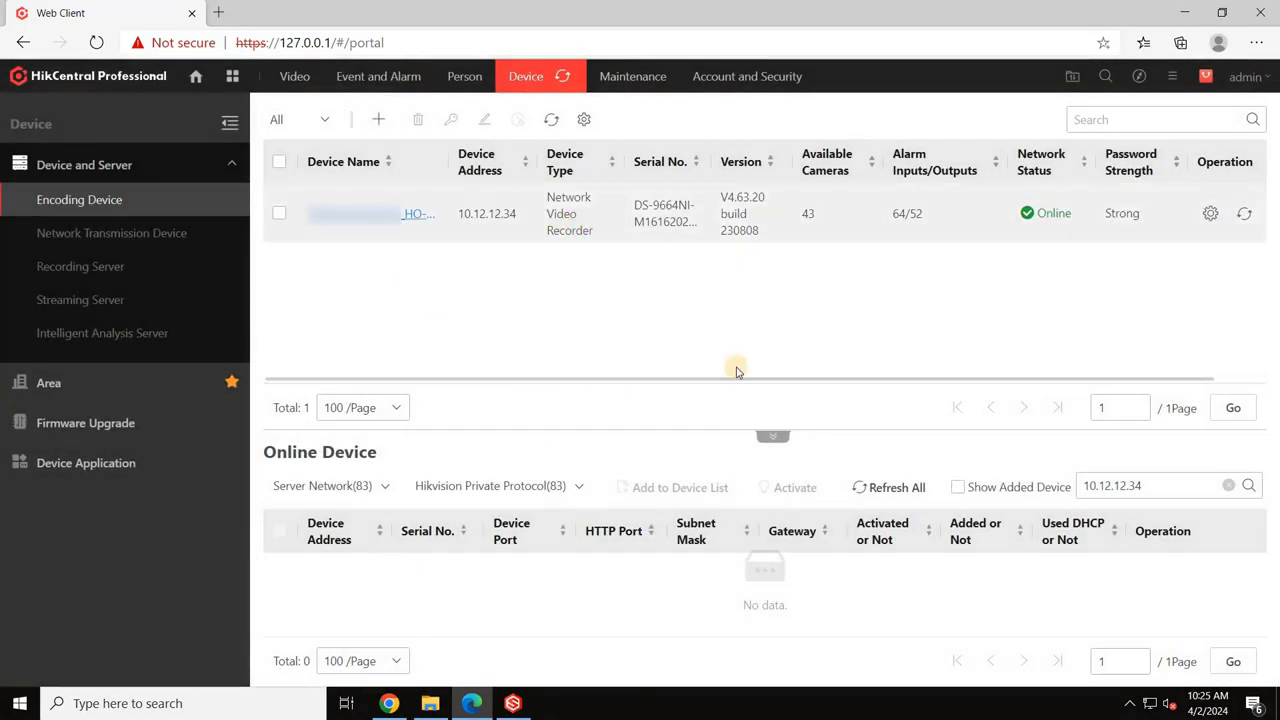
Search online devices for 10.12.12.36, select it, and add it to the device list
left_click(1148, 486)
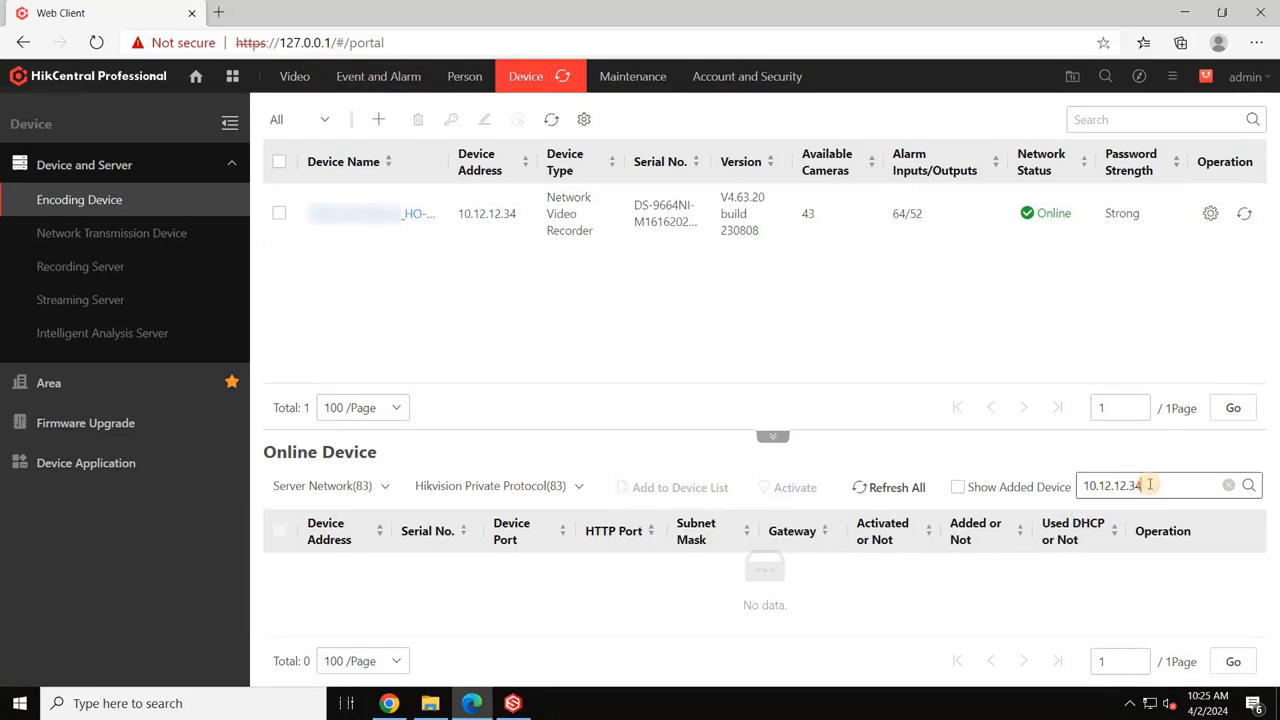
left_click(1248, 485)
left_click(280, 567)
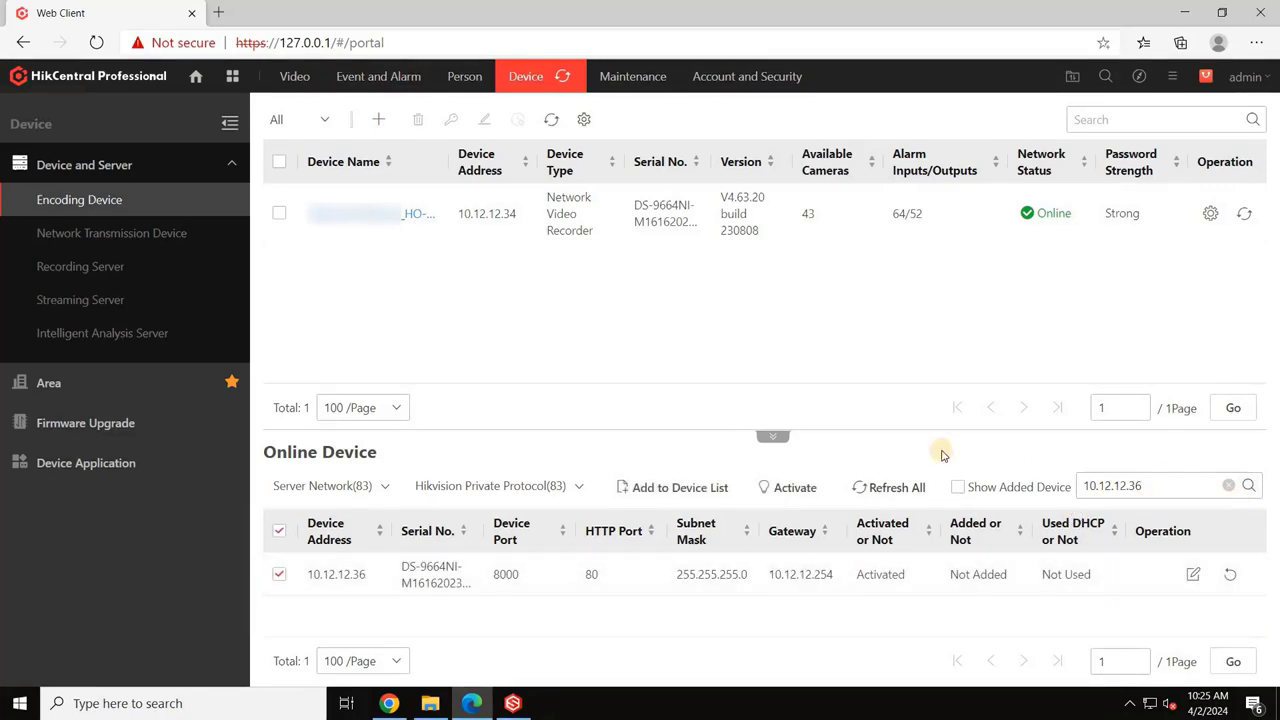
left_click(642, 488)
Name the second NVR with an HO-NVR02 ending, enter its password, and submit it
scroll(642, 488, "down", 5)
key("ctrl+v")
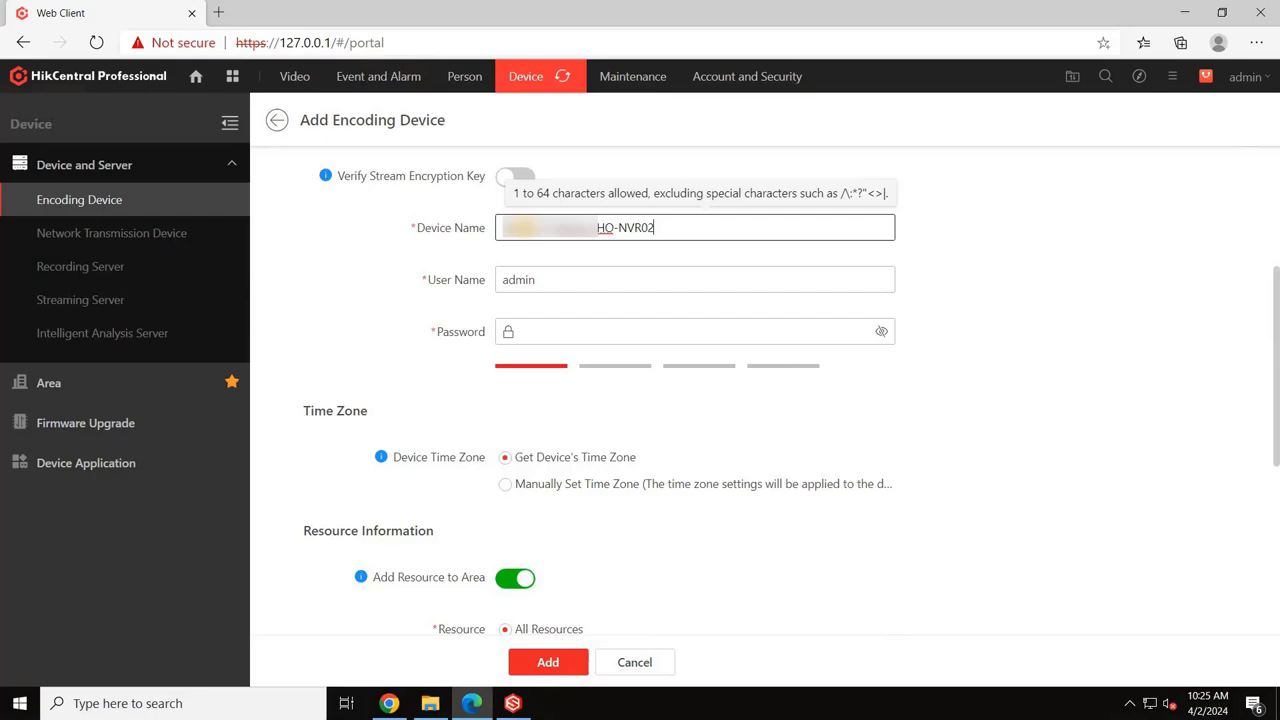
left_click(543, 332)
type("*************")
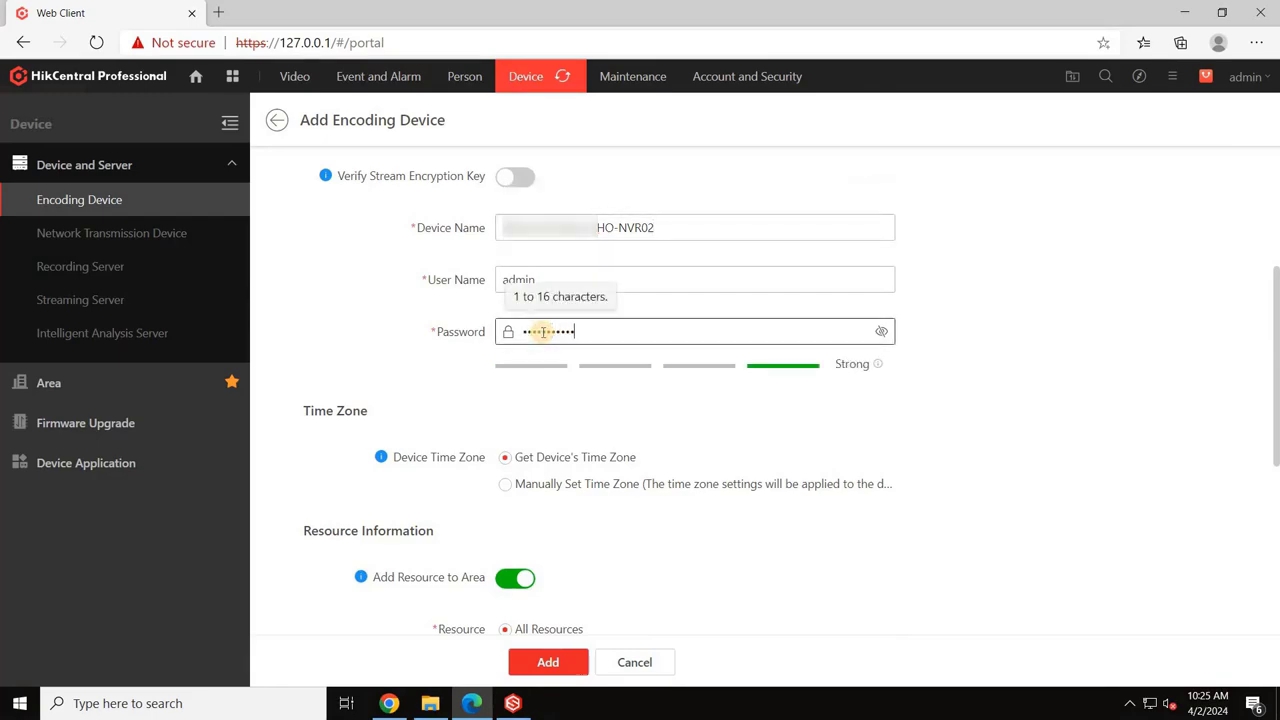
scroll(580, 414, "down", 5)
left_click(549, 660)
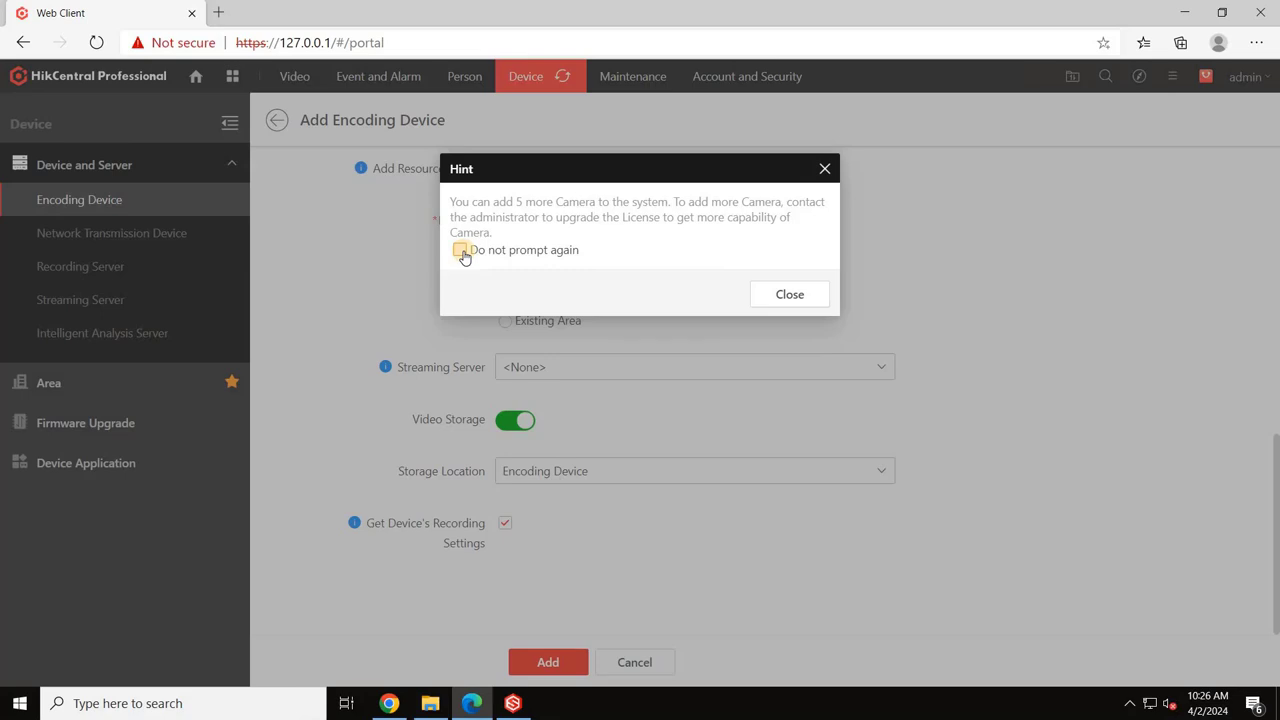
Dismiss the 5-camera license hint, close the 38-camera progress report, and check both NVRs are online
left_click(778, 295)
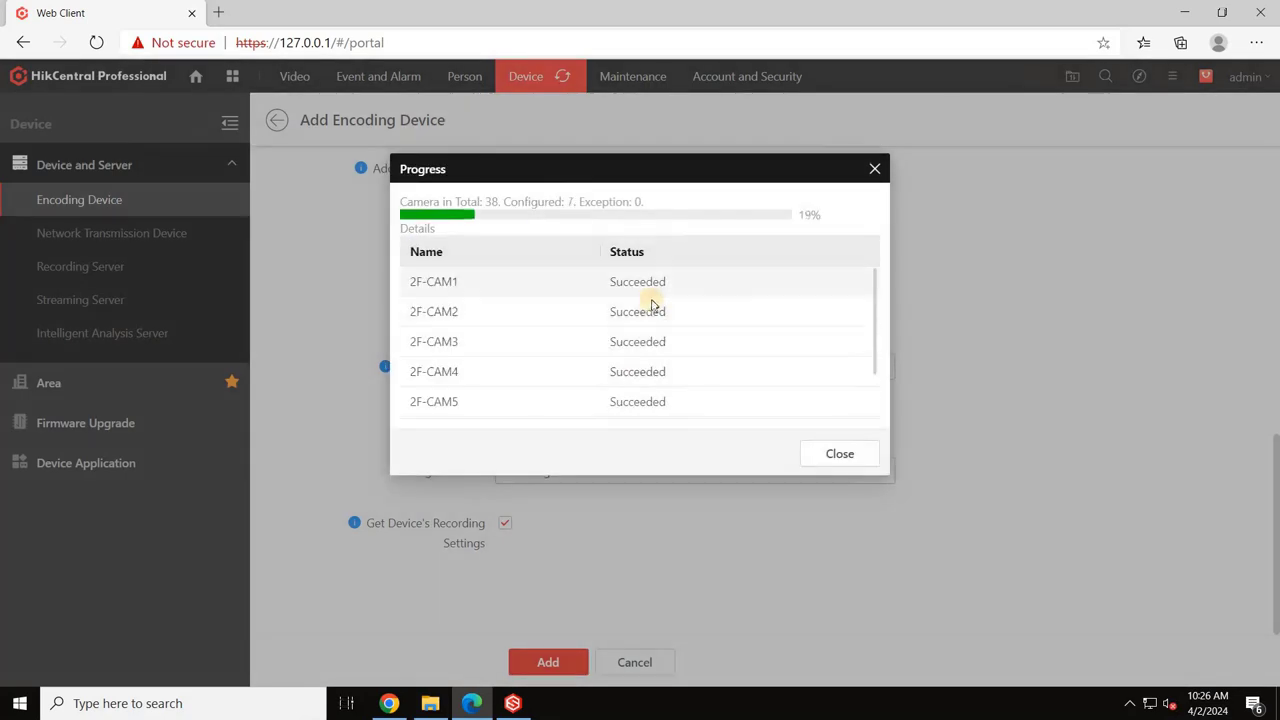
scroll(650, 306, "down", 1)
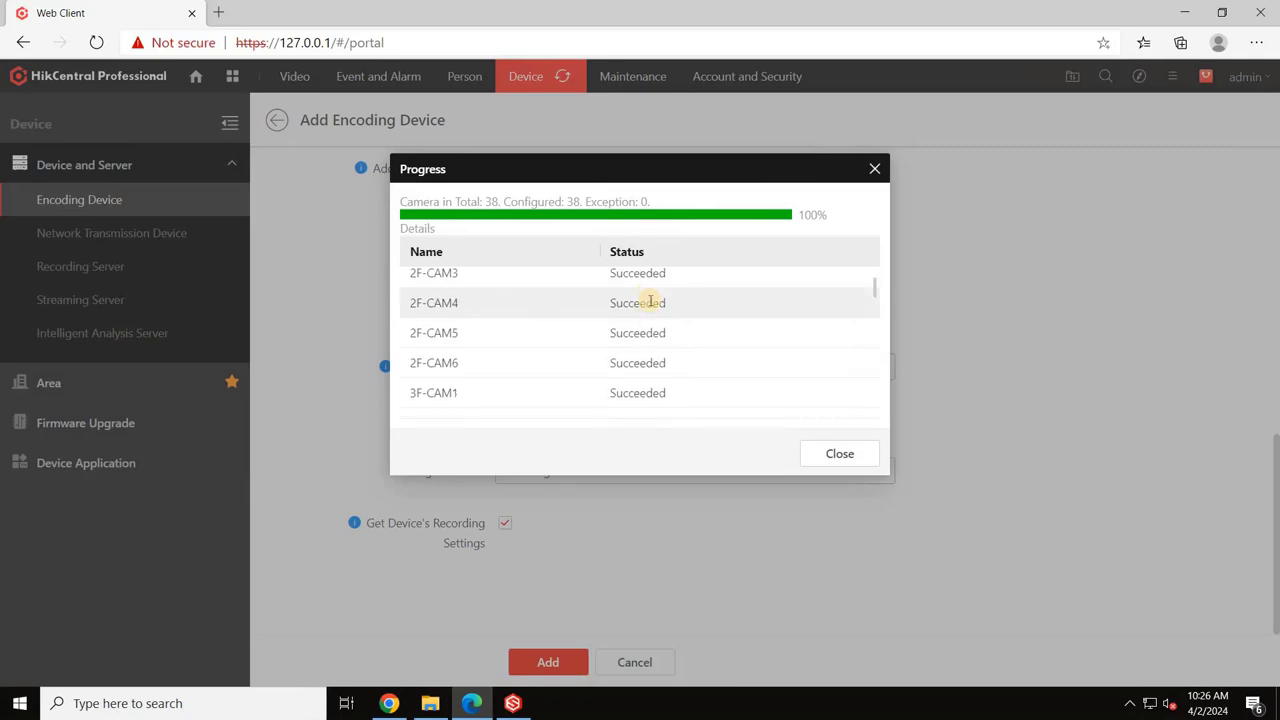
scroll(662, 317, "down", 8)
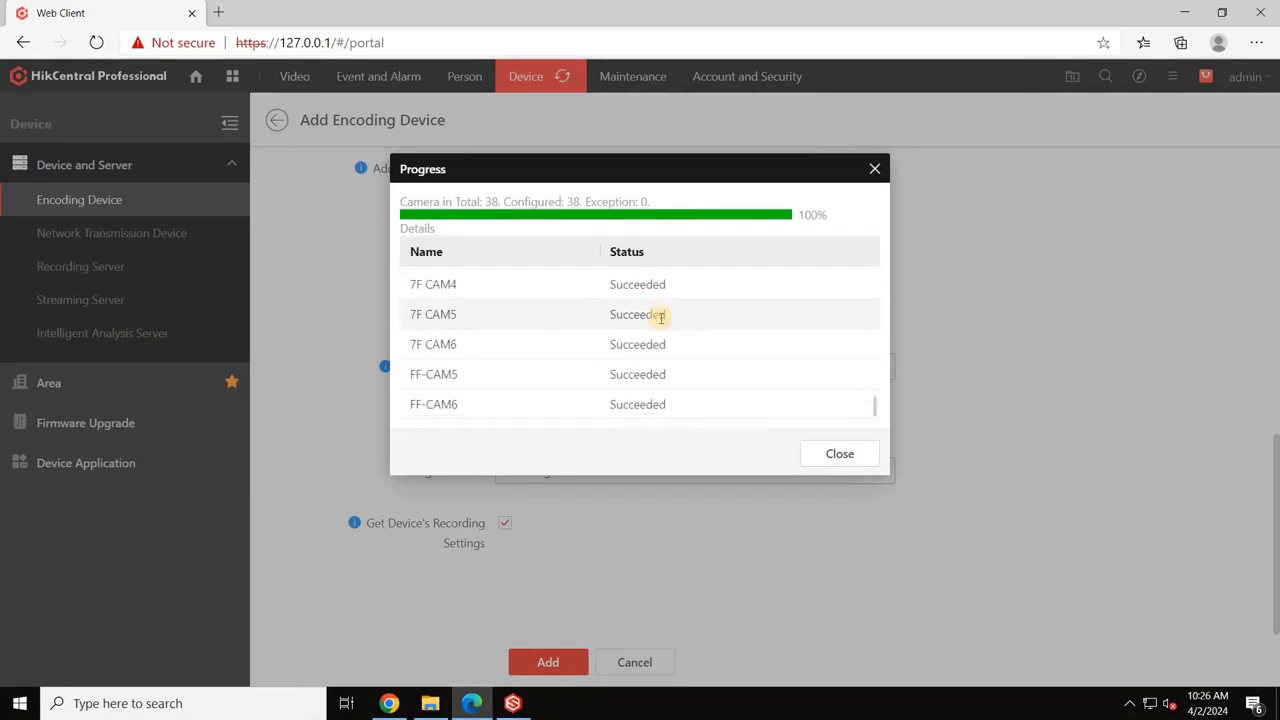
left_click(840, 453)
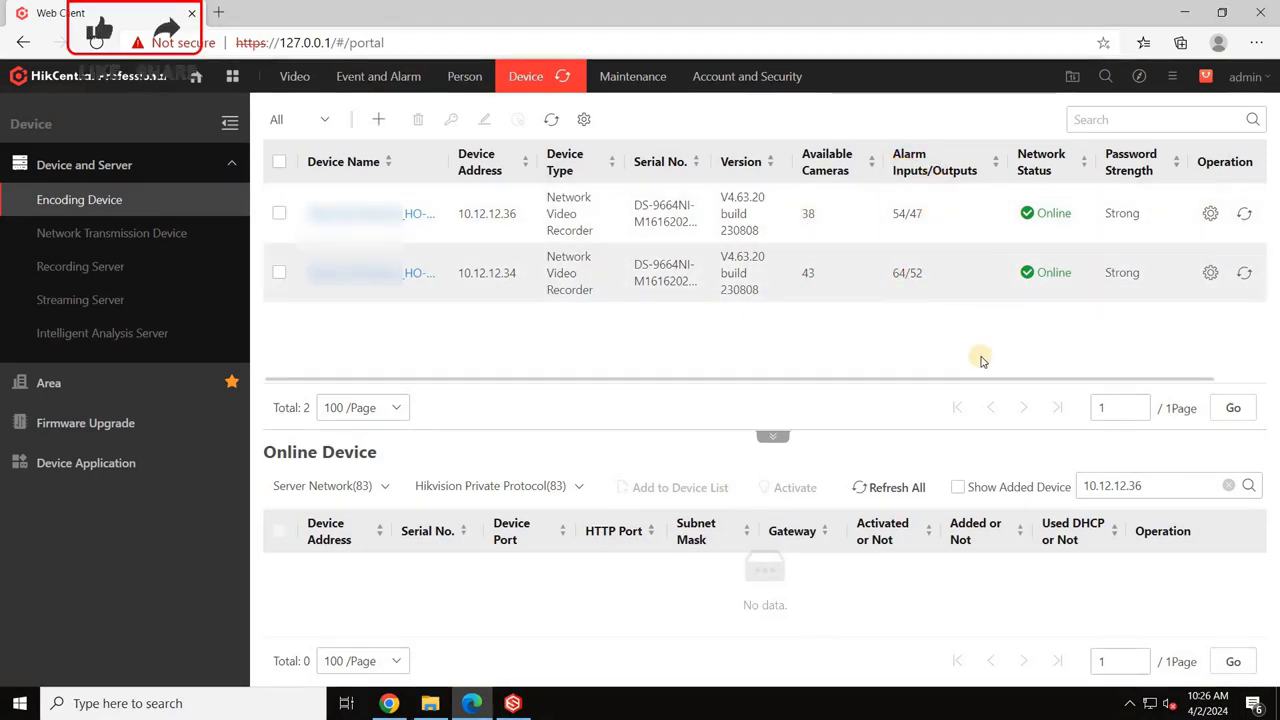
left_click_drag(980, 377, 1070, 372)
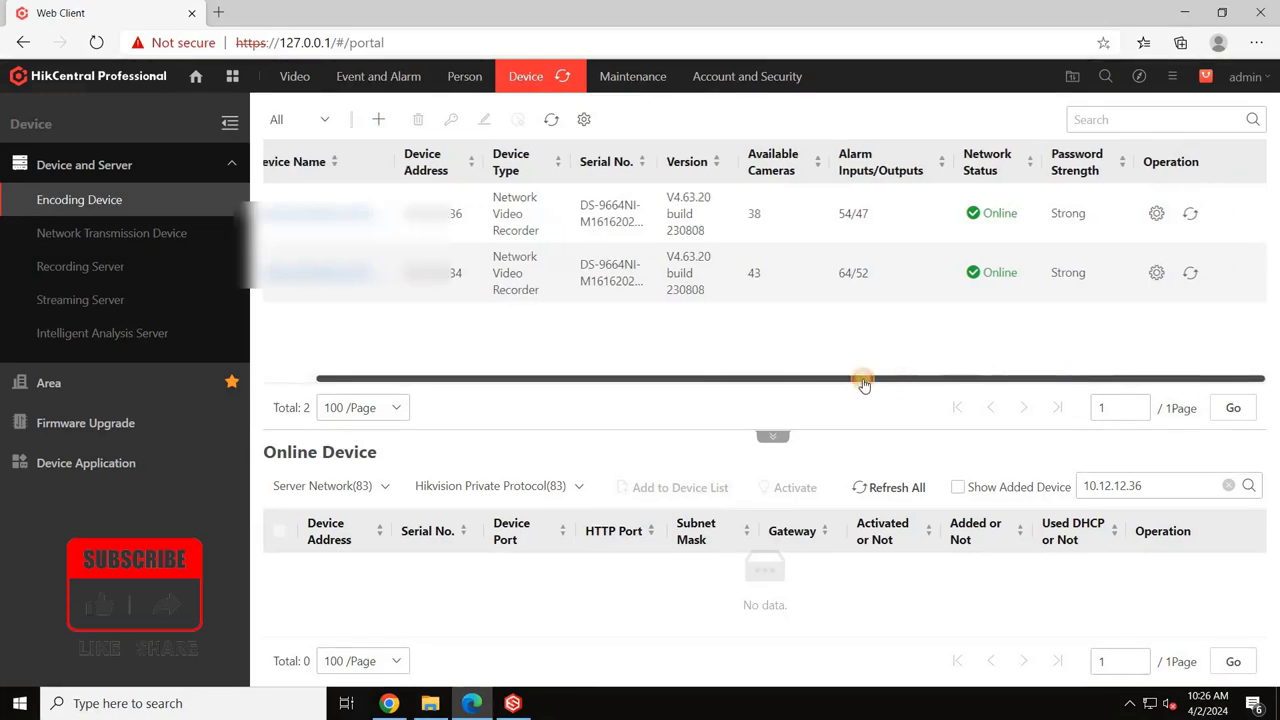
left_click_drag(864, 384, 457, 360)
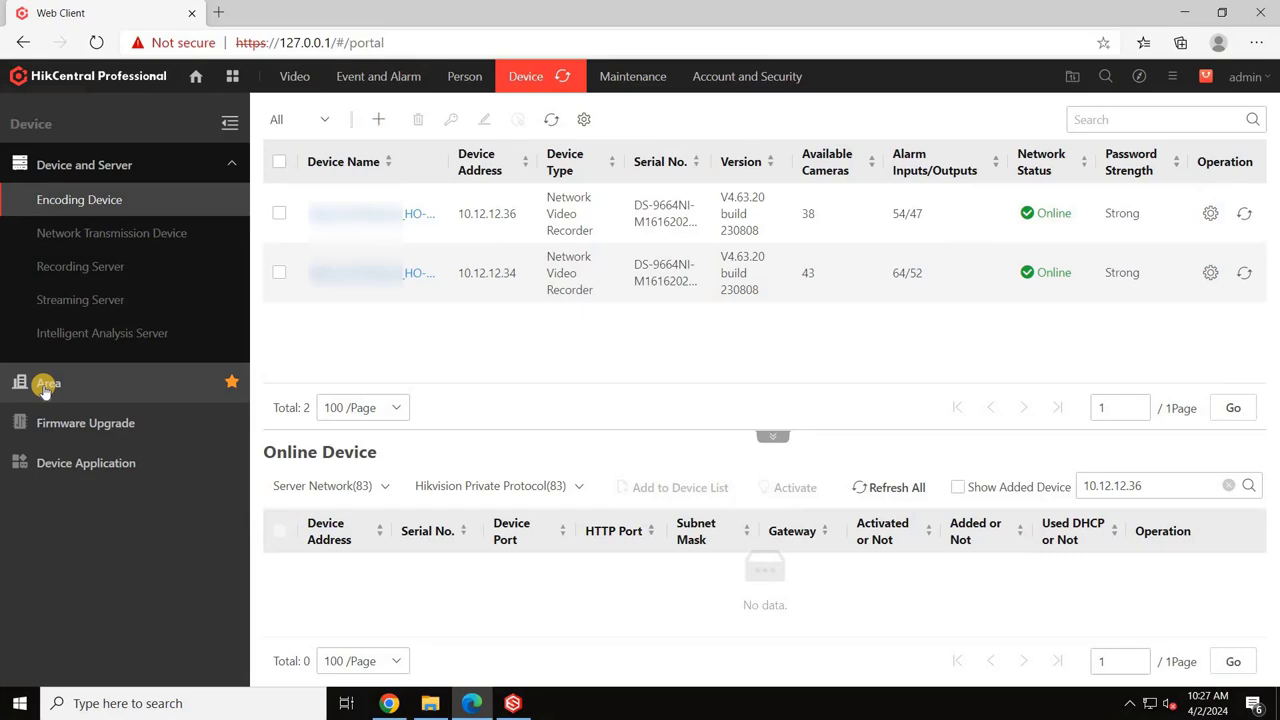
In Area management, delete both device-named areas together with their cameras
left_click(45, 388)
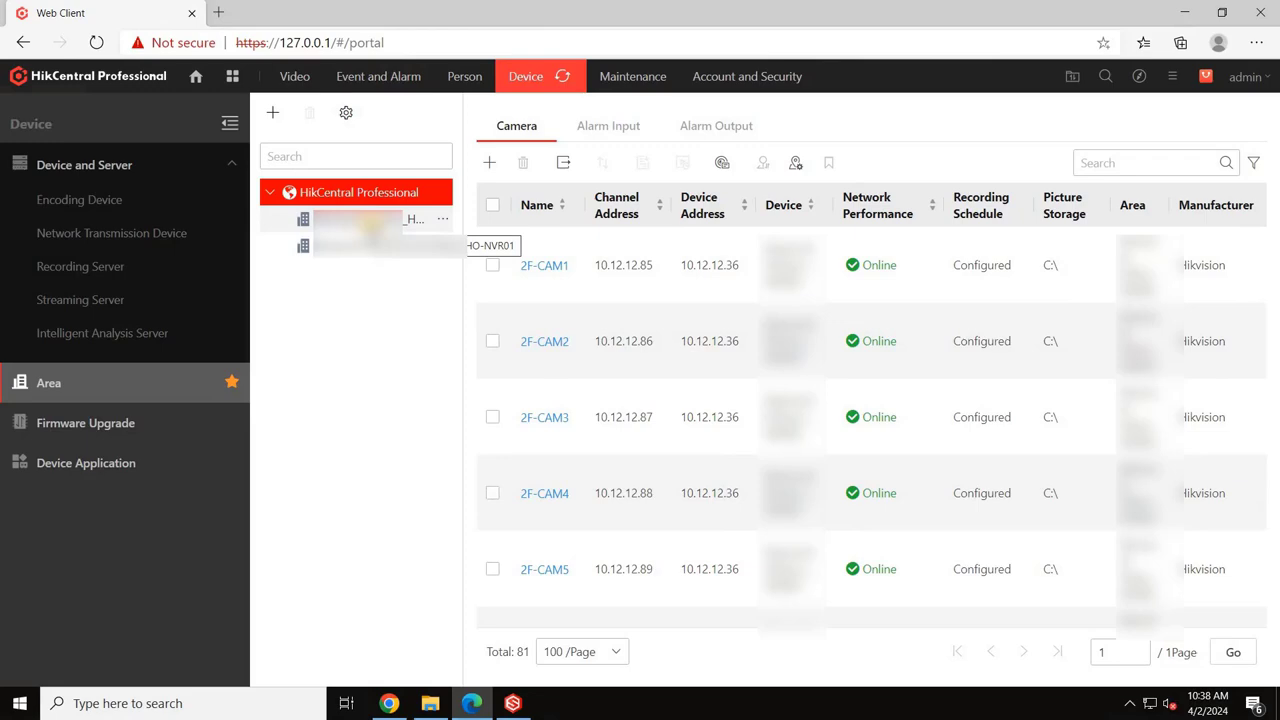
left_click(422, 220)
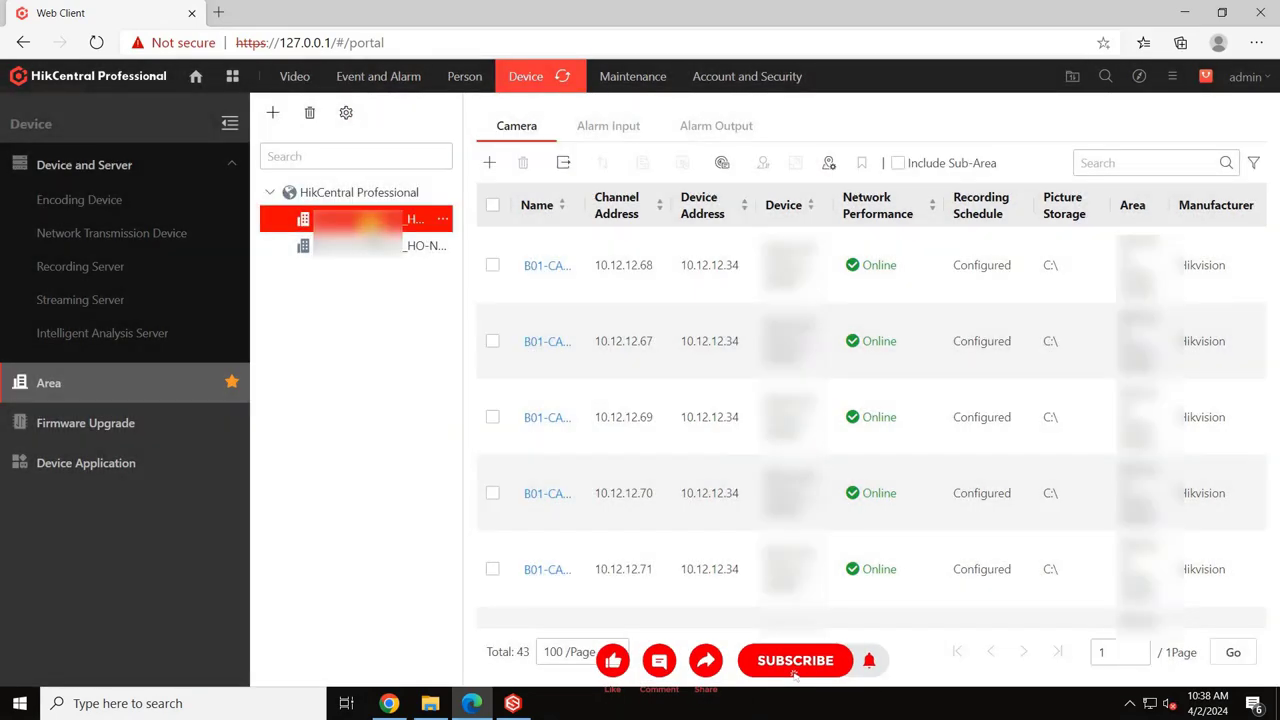
left_click(442, 218)
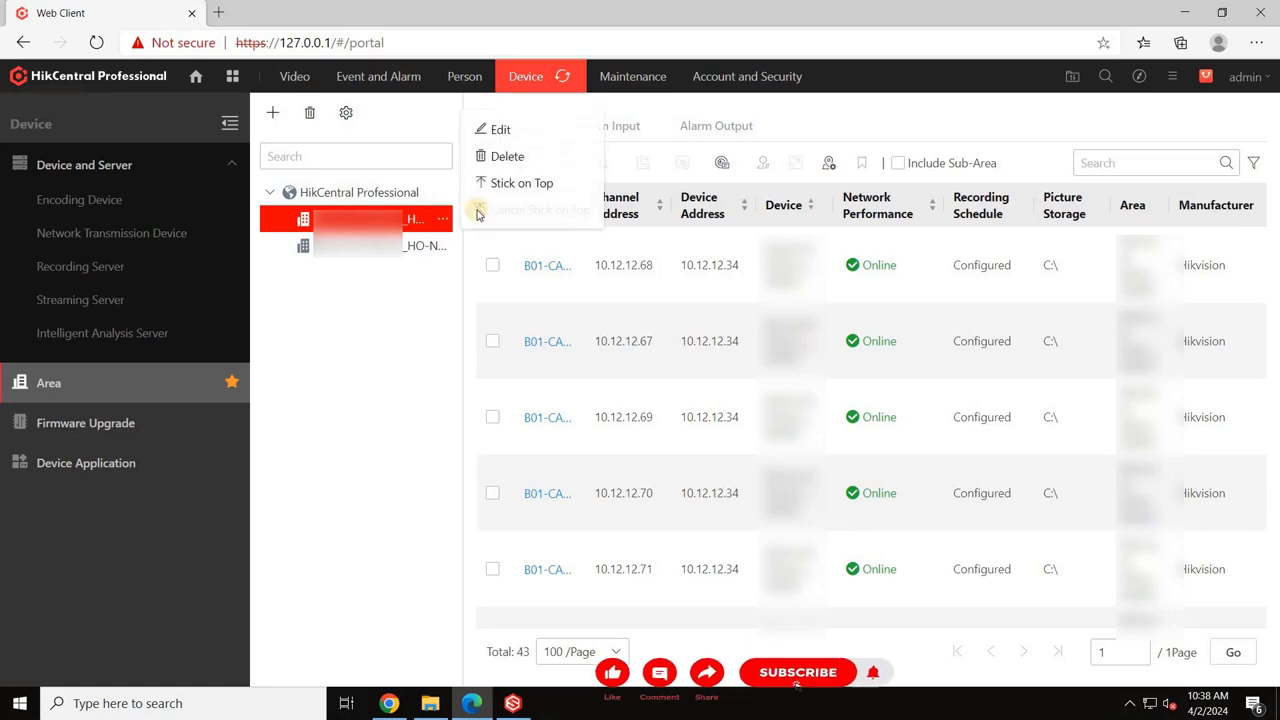
left_click(507, 157)
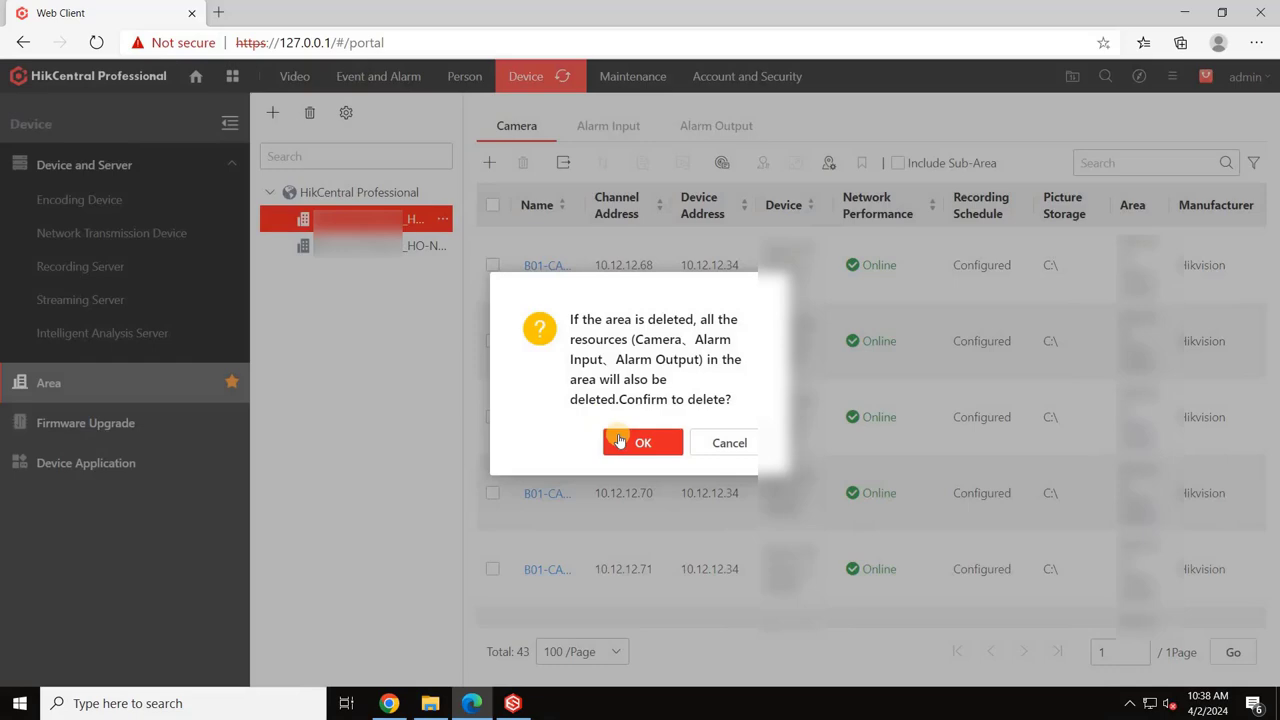
left_click(619, 441)
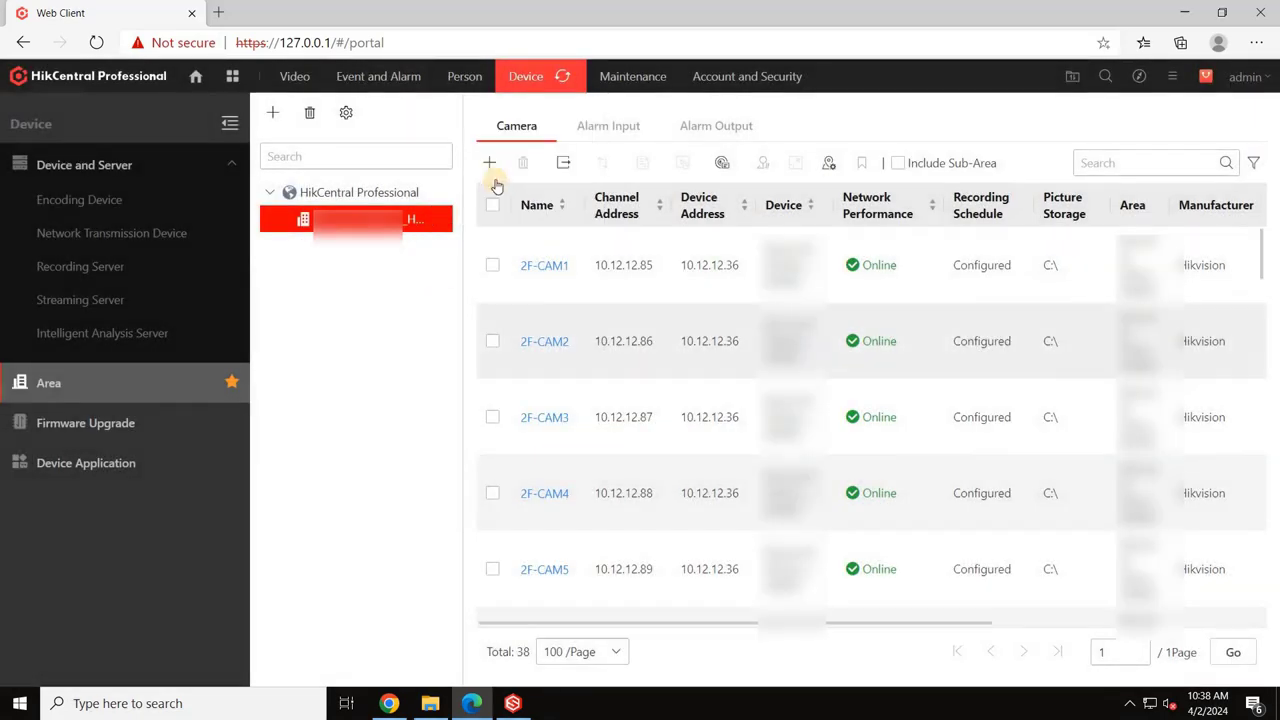
left_click(442, 220)
left_click(504, 156)
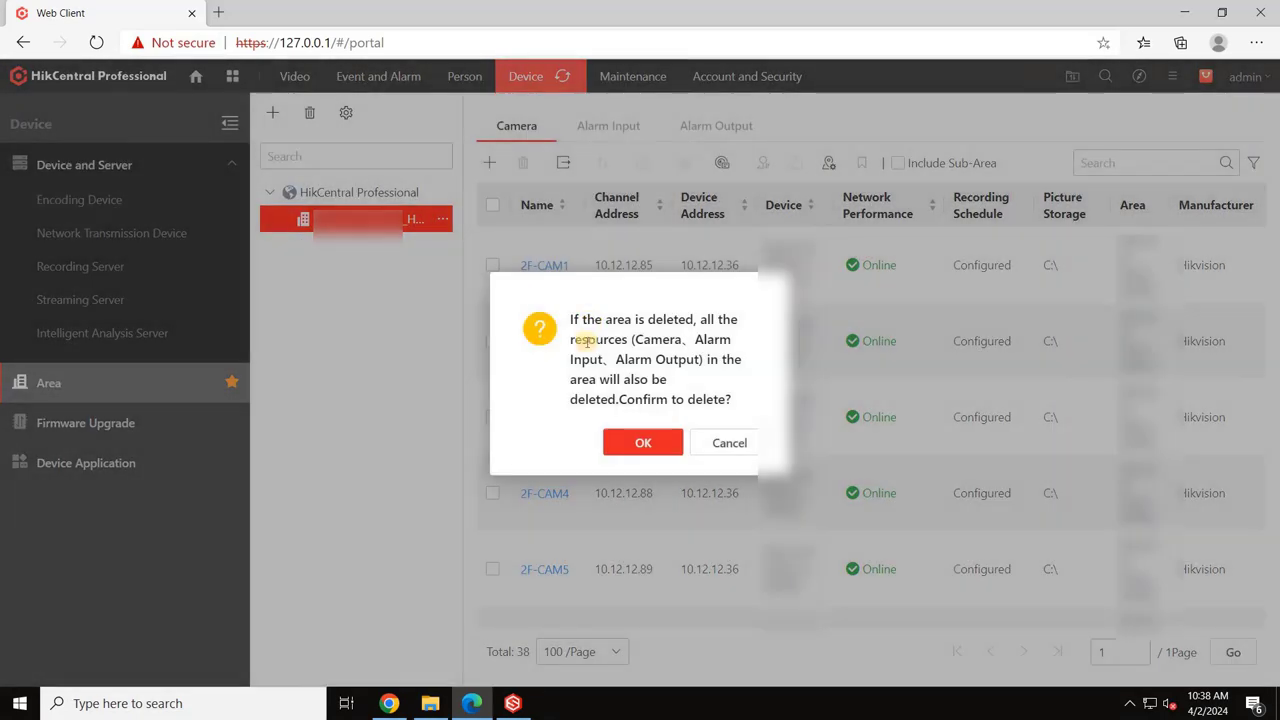
left_click(645, 446)
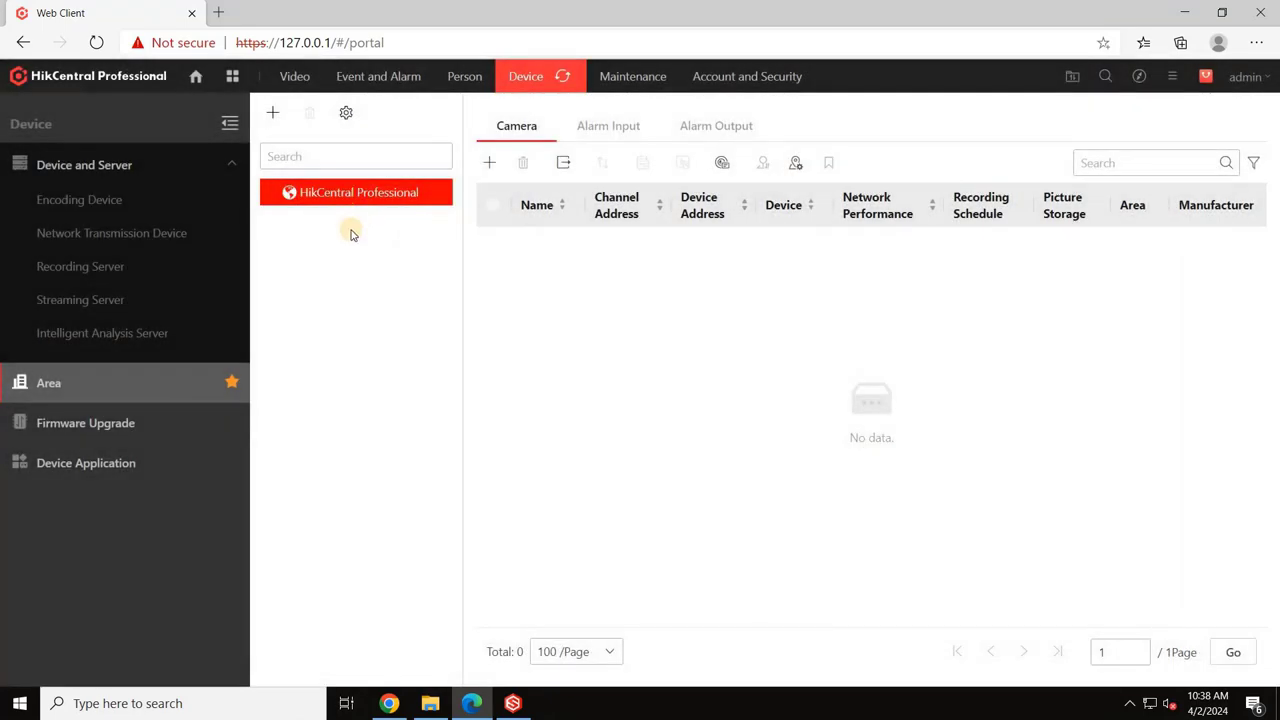
Create a new project area ending in _HO under the root area
left_click(275, 114)
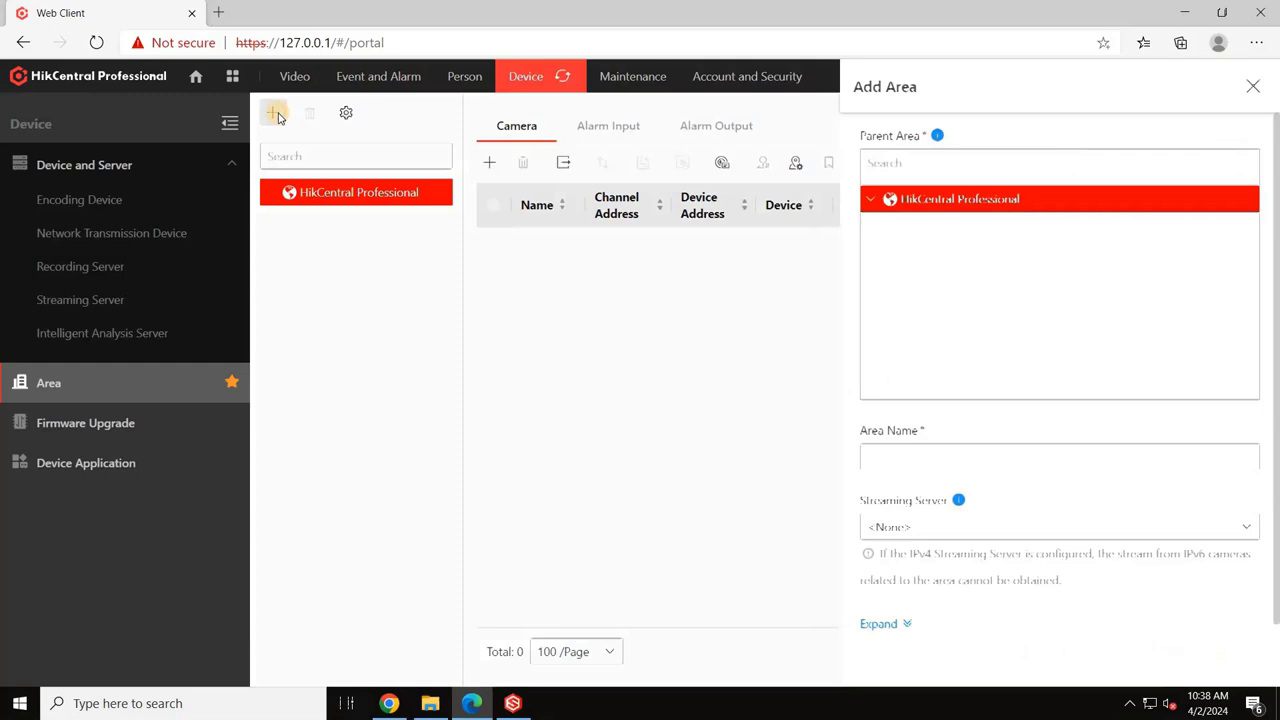
left_click(935, 456)
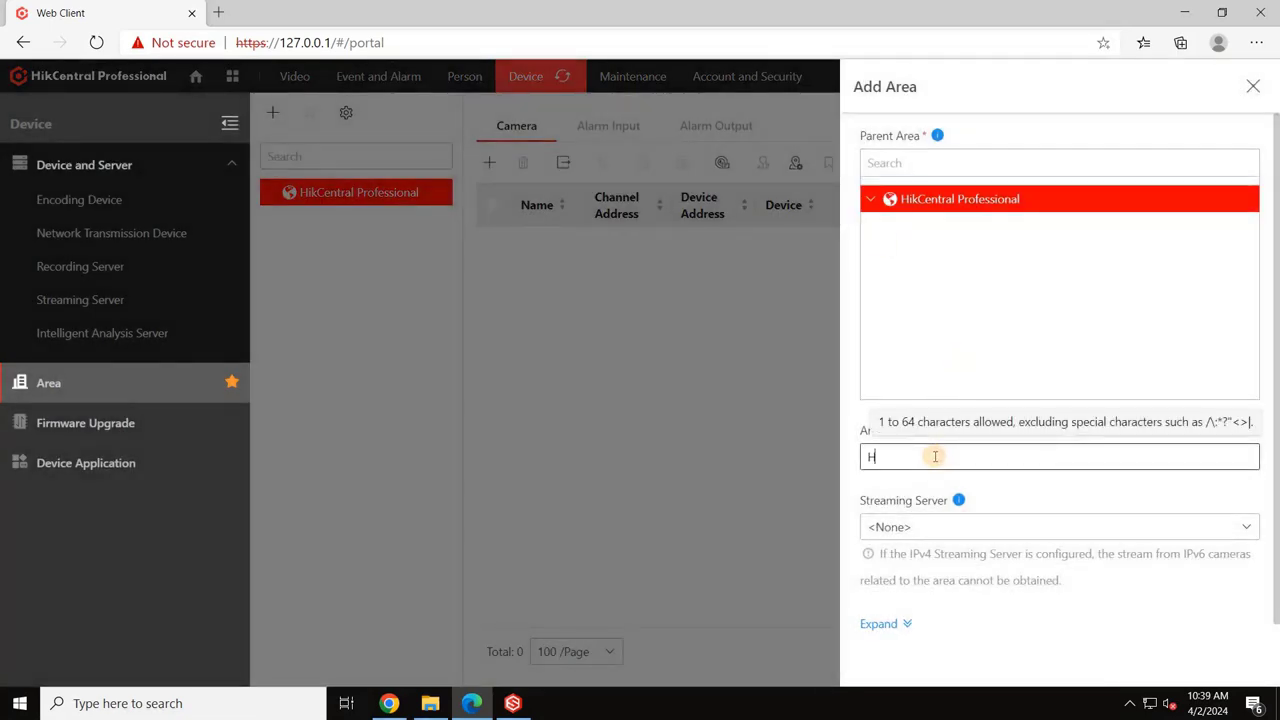
key("BackSpace")
type("H")
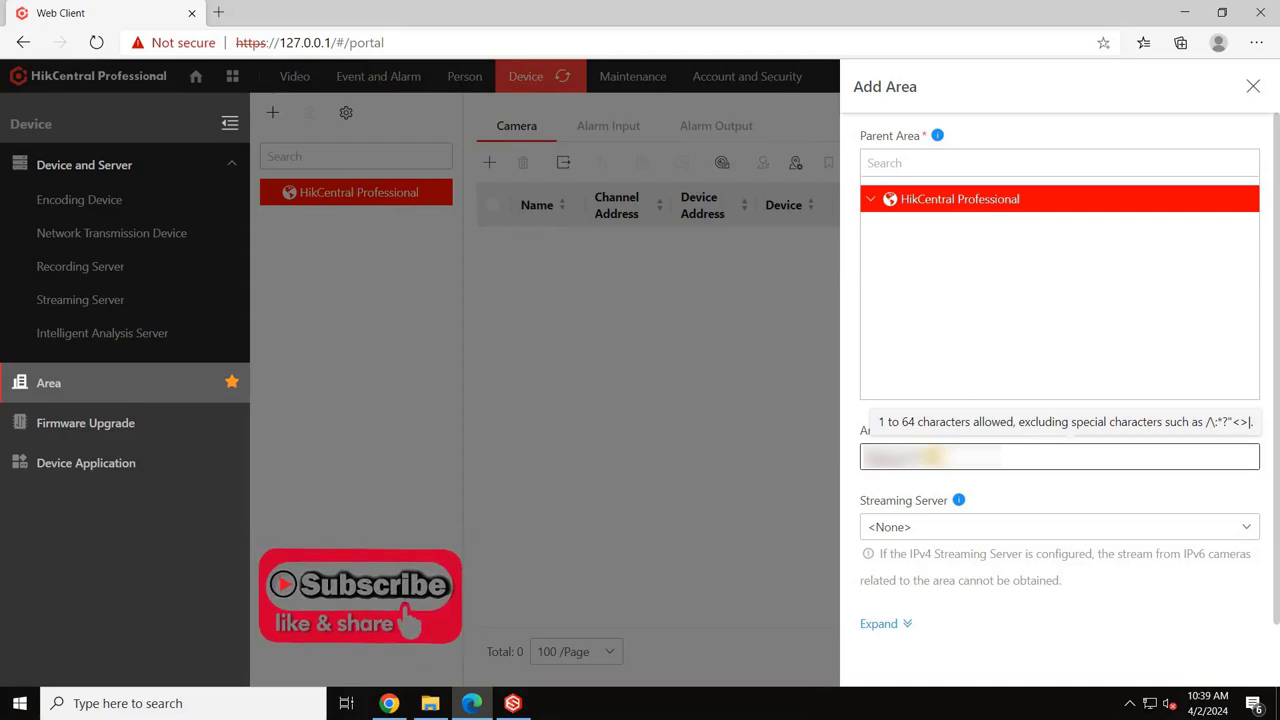
type("01")
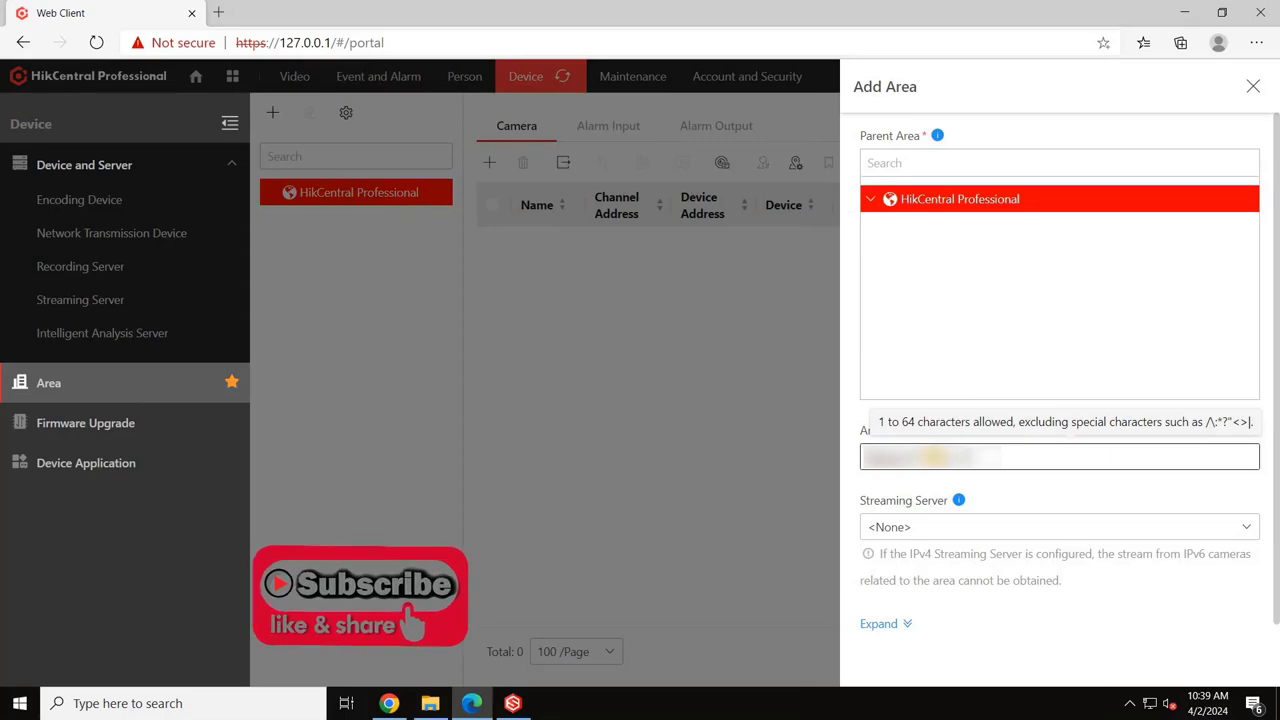
scroll(937, 606, "down", 3)
left_click(903, 660)
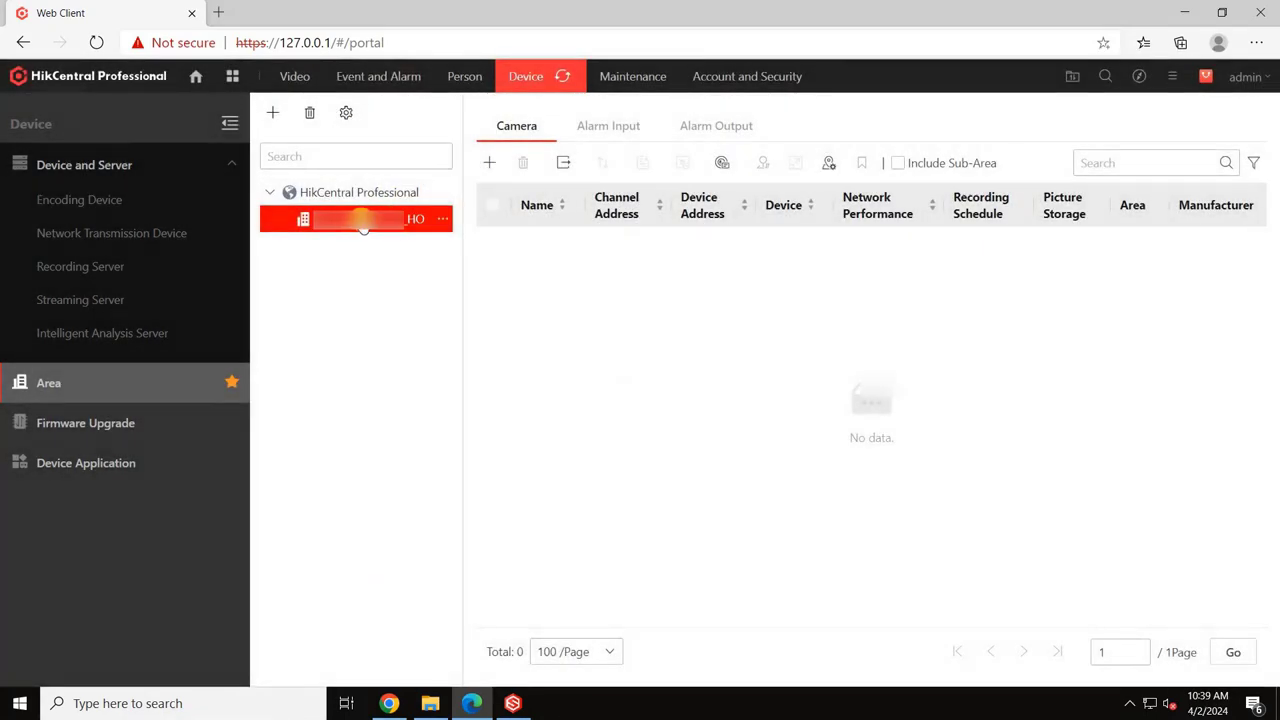
Add a BASEMENT_01 sub-area beneath the _HO area
left_click(273, 112)
left_click(905, 453)
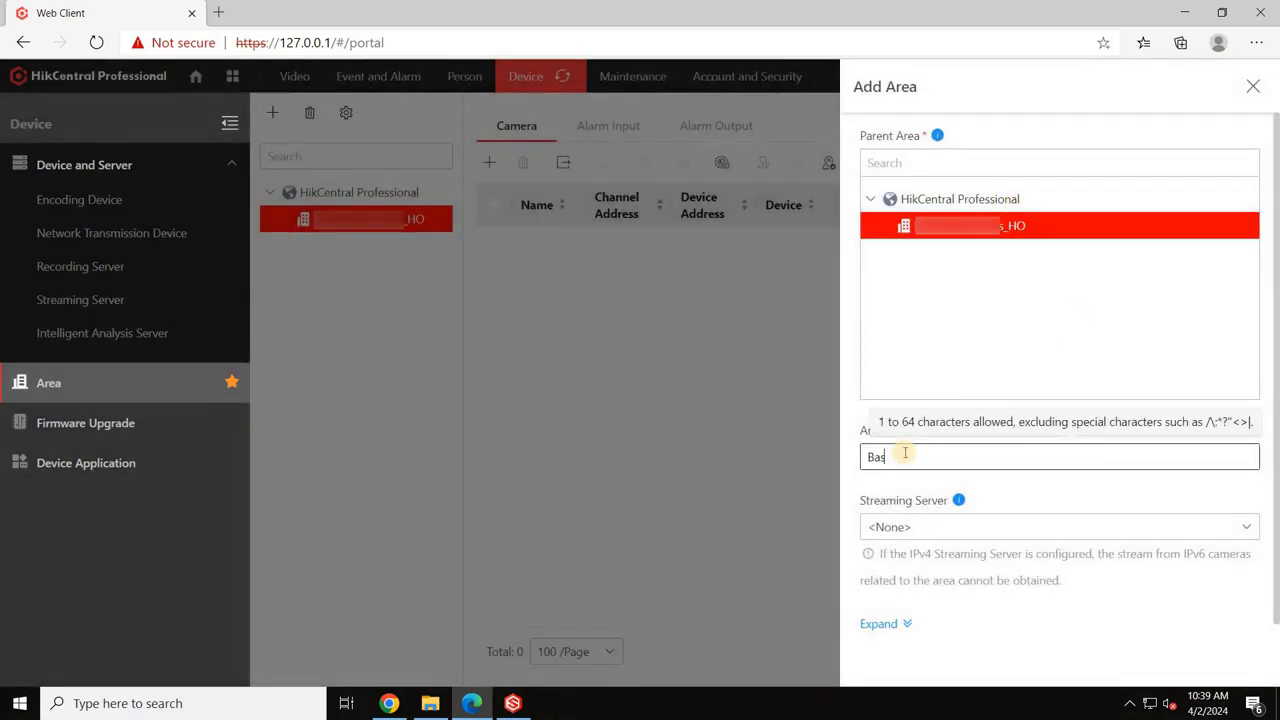
type("Baseme")
key("BackSpace")
key("BackSpace")
key("BackSpace")
key("BackSpace")
key("BackSpace")
key("BackSpace")
type("b")
key("BackSpace")
key("BackSpace")
type("B")
type("_01")
scroll(897, 600, "down", 2)
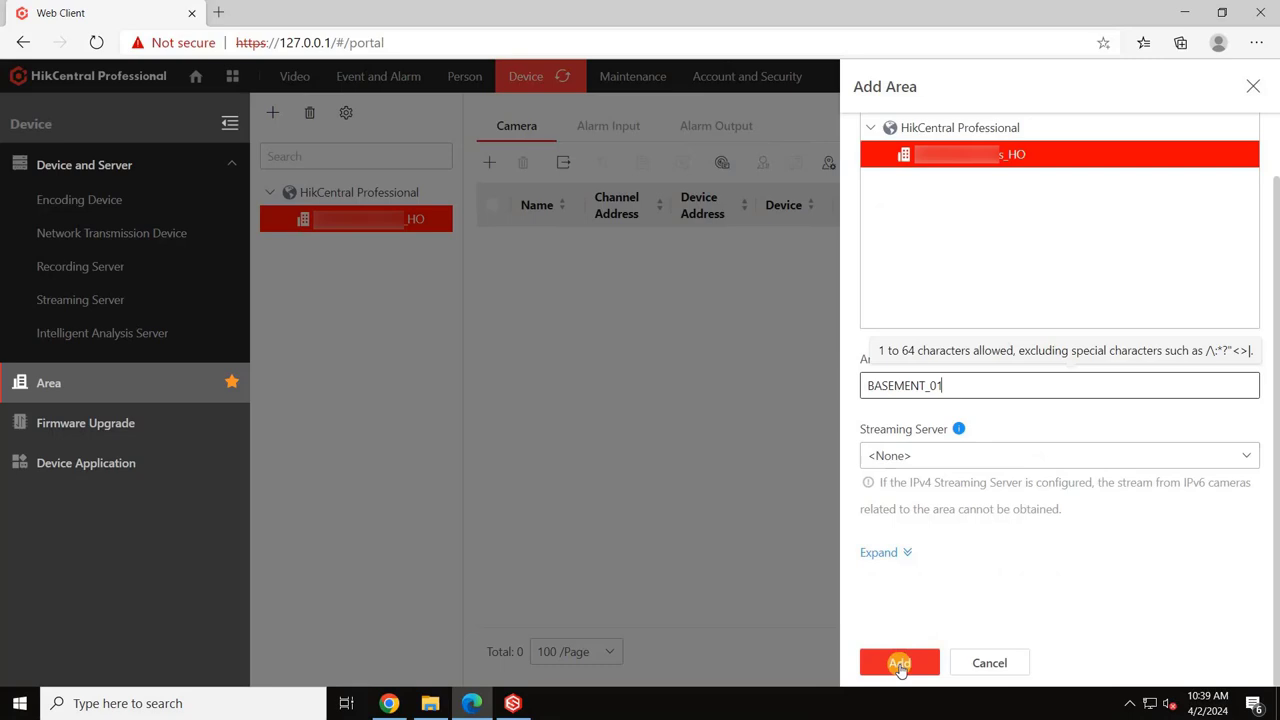
left_click(897, 663)
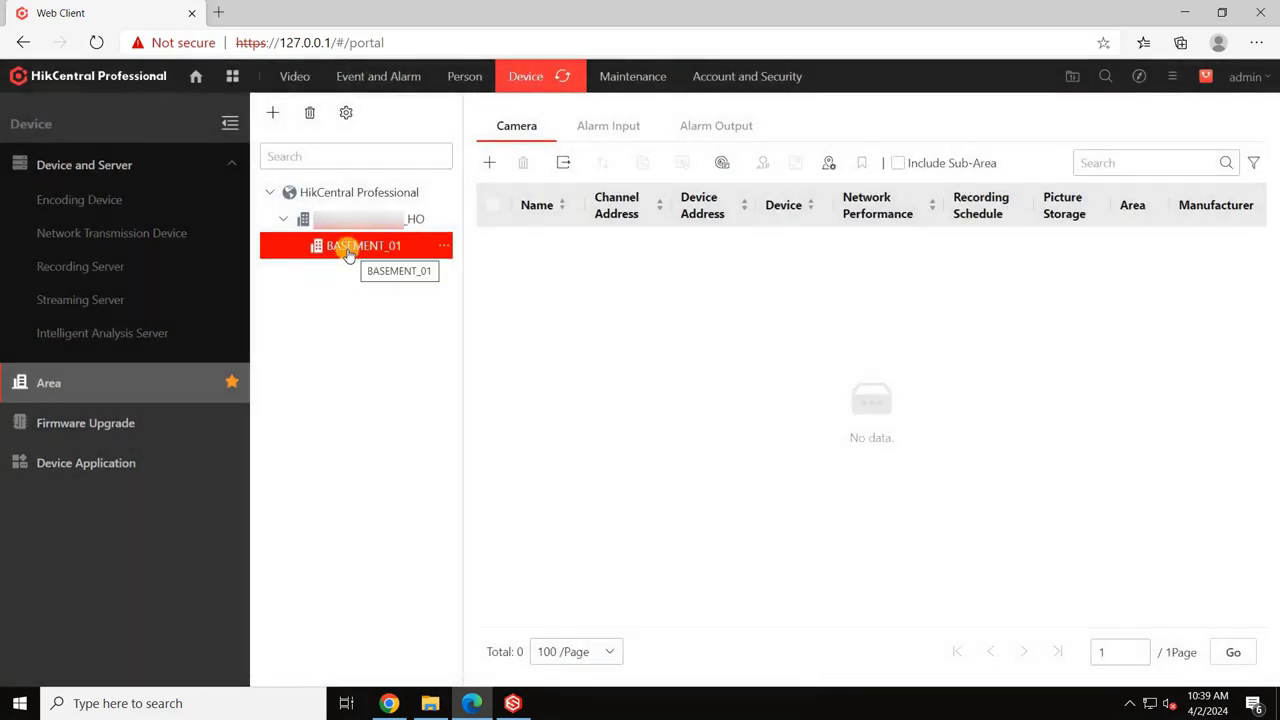
Start adding cameras to BASEMENT_01 and tick B01-CAM1 through B01-CAM6 under NVR01
left_click(490, 163)
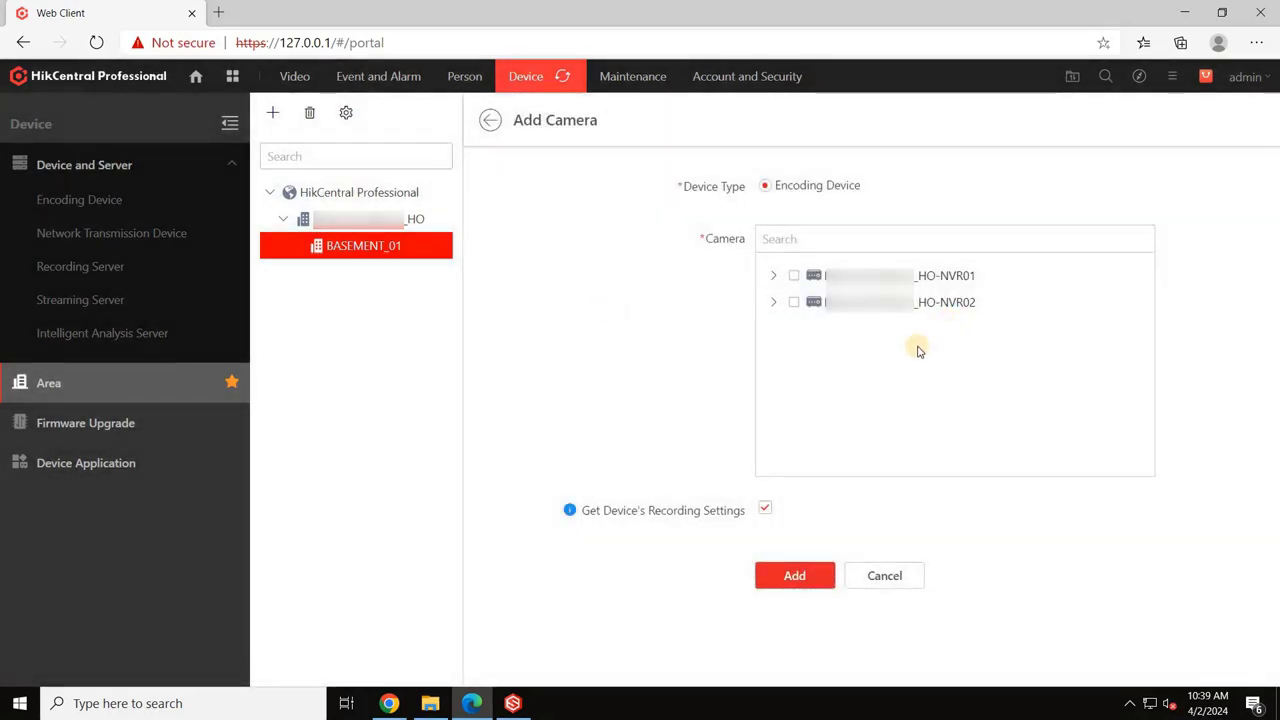
left_click(773, 278)
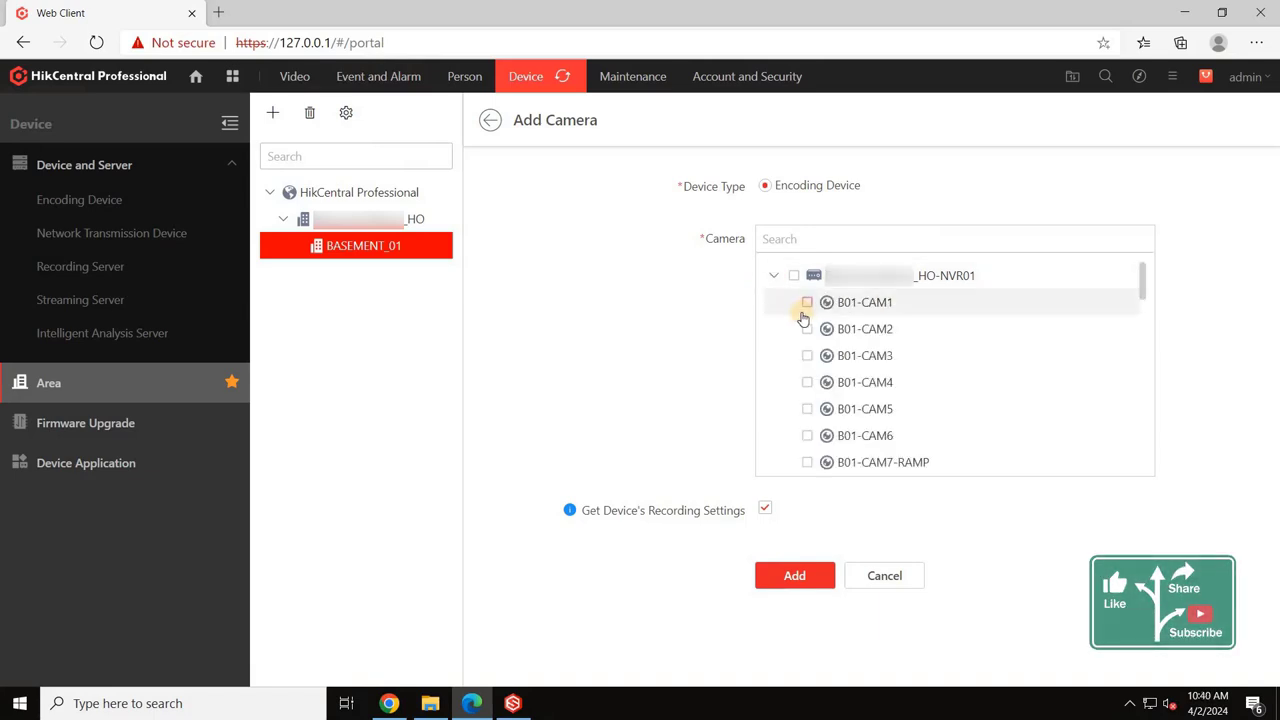
left_click(807, 303)
left_click(807, 329)
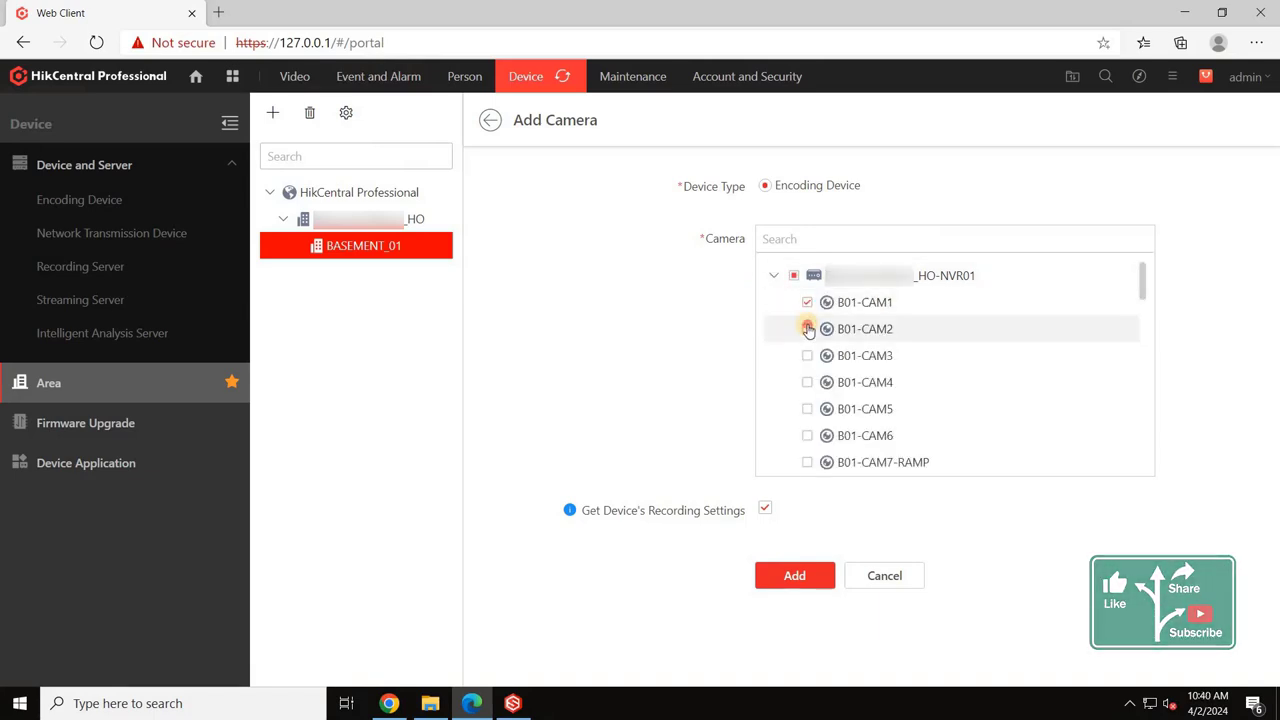
left_click(807, 357)
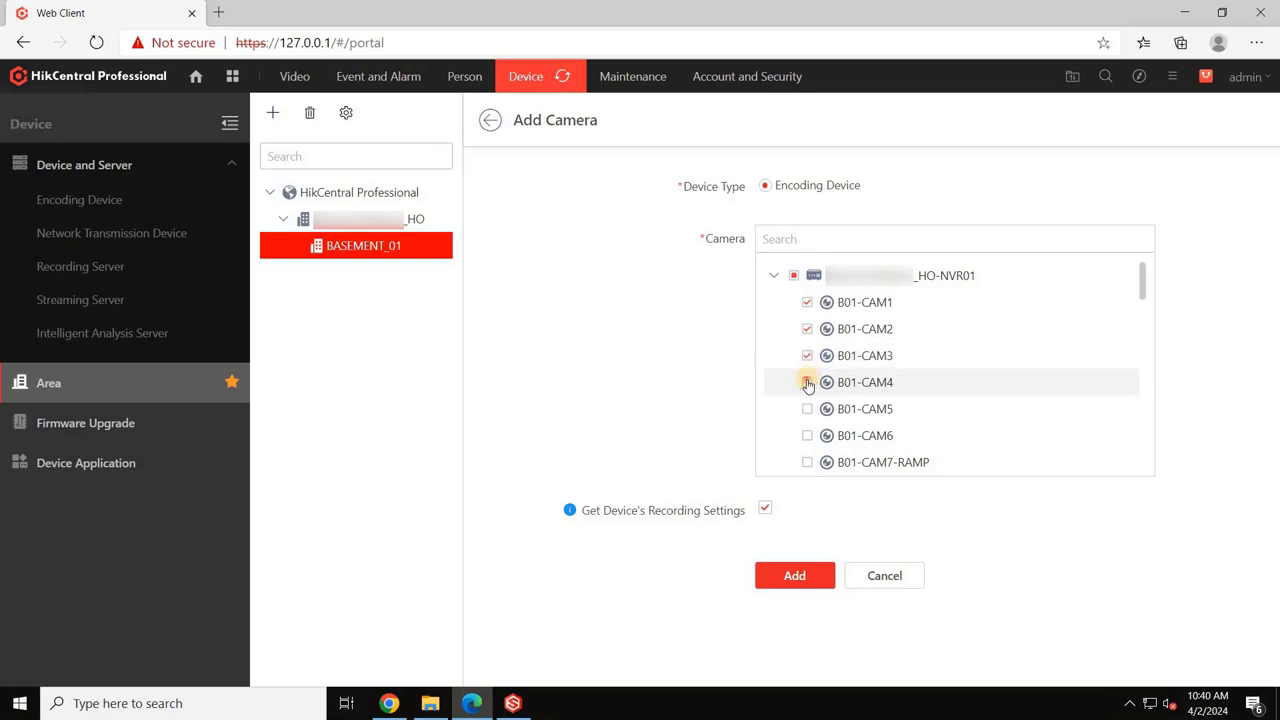
left_click(808, 383)
left_click(807, 410)
left_click(807, 436)
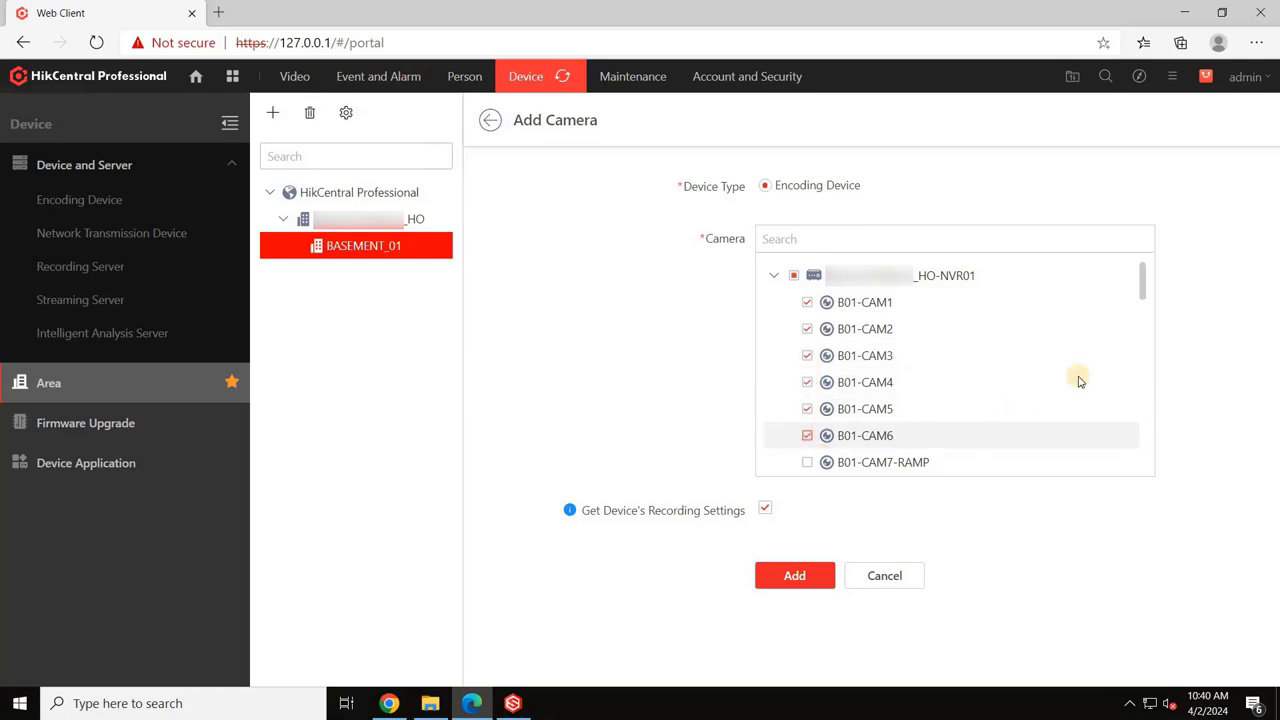
Tick the remaining cameras B01-CAM7-RAMP, B01-CAM8, B01-CAM9 and B01-CAM10
left_click_drag(1141, 281, 1144, 307)
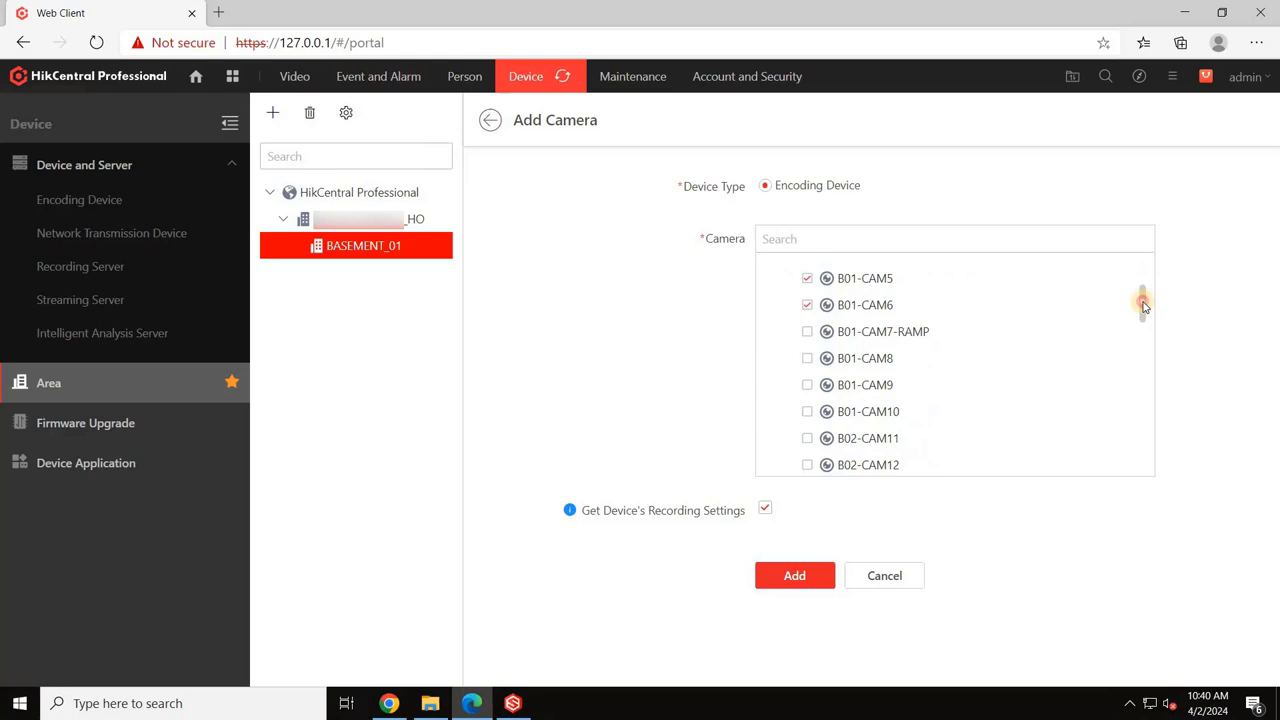
left_click(807, 331)
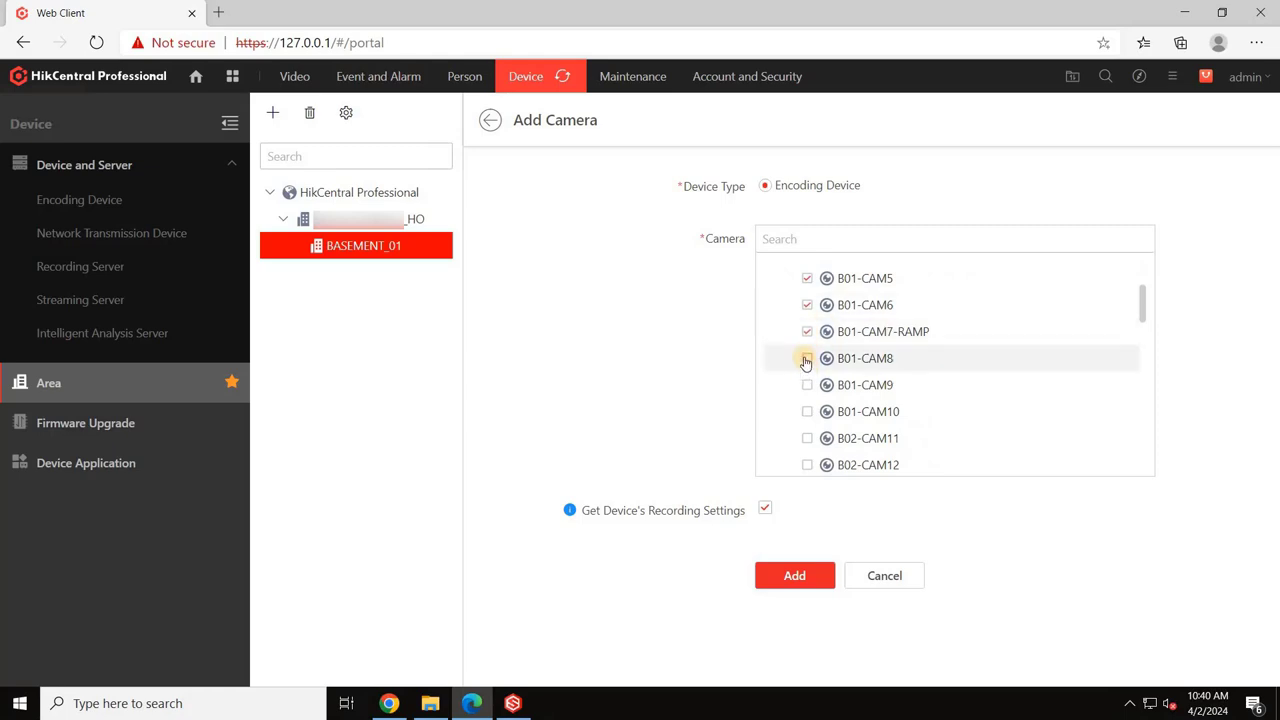
left_click(806, 359)
left_click(807, 387)
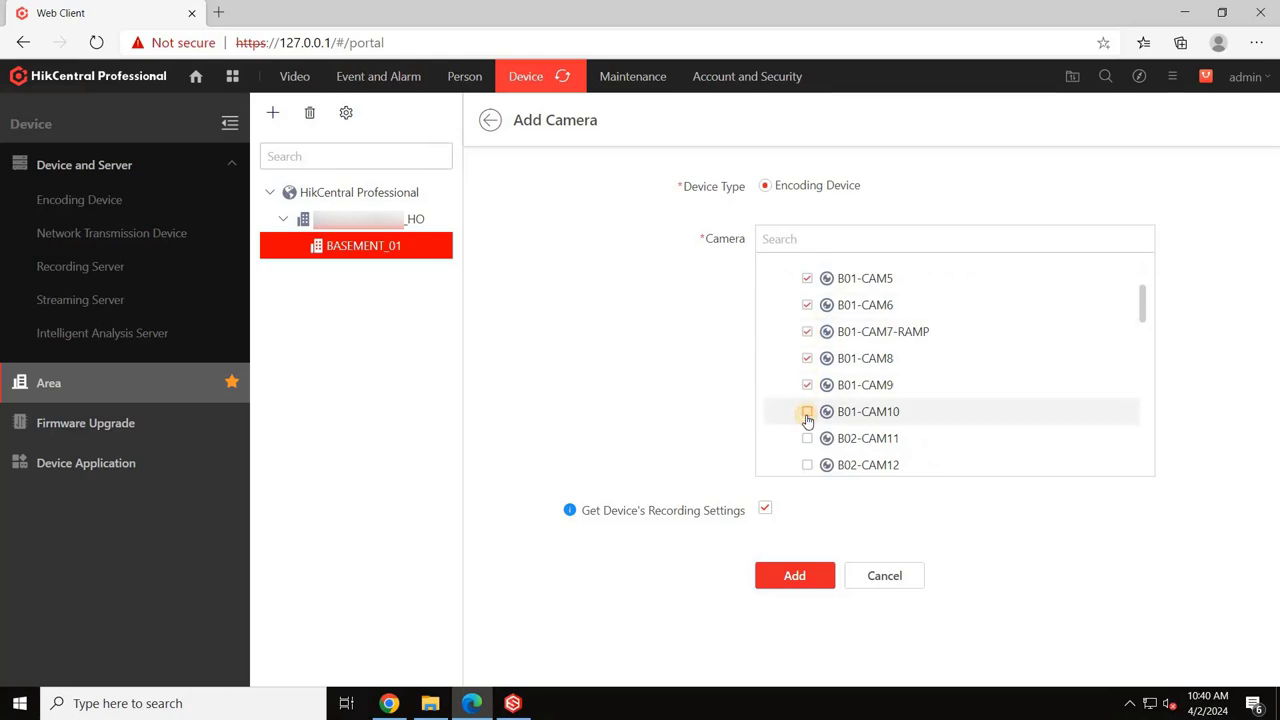
left_click(807, 413)
Add the ten ticked NVR01 cameras to BASEMENT_01
left_click(794, 577)
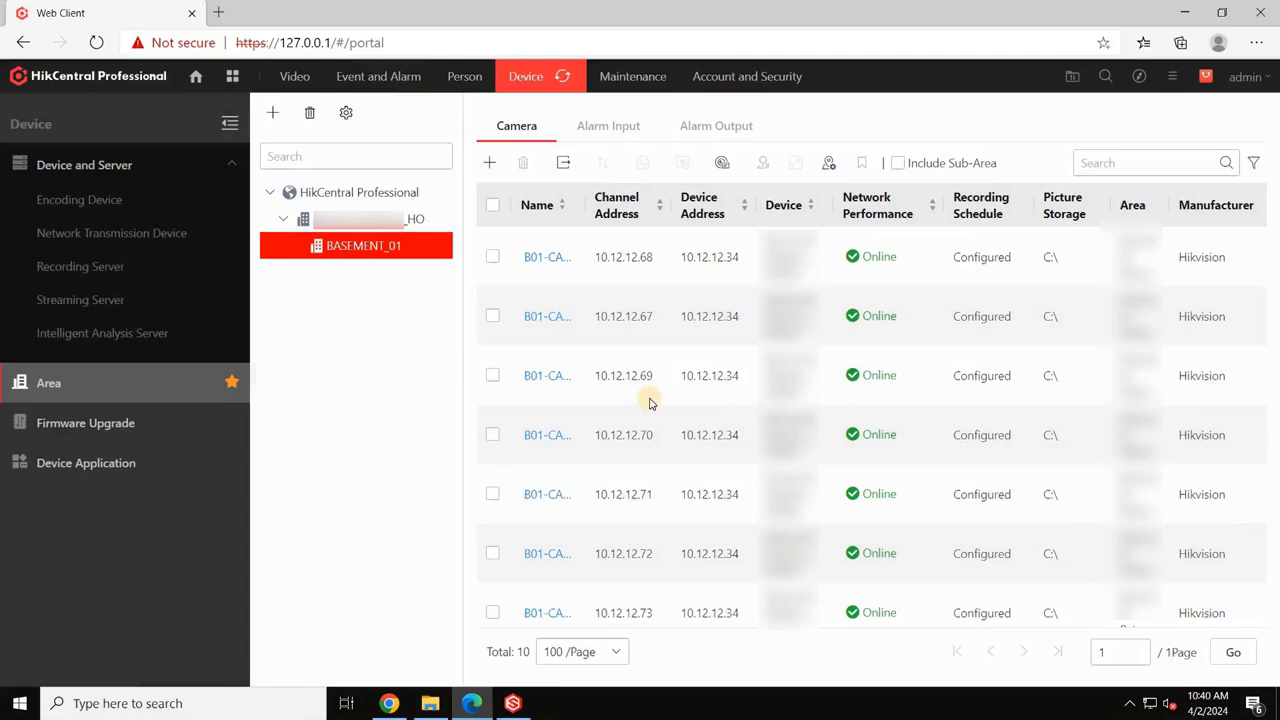
scroll(1034, 375, "down", 3)
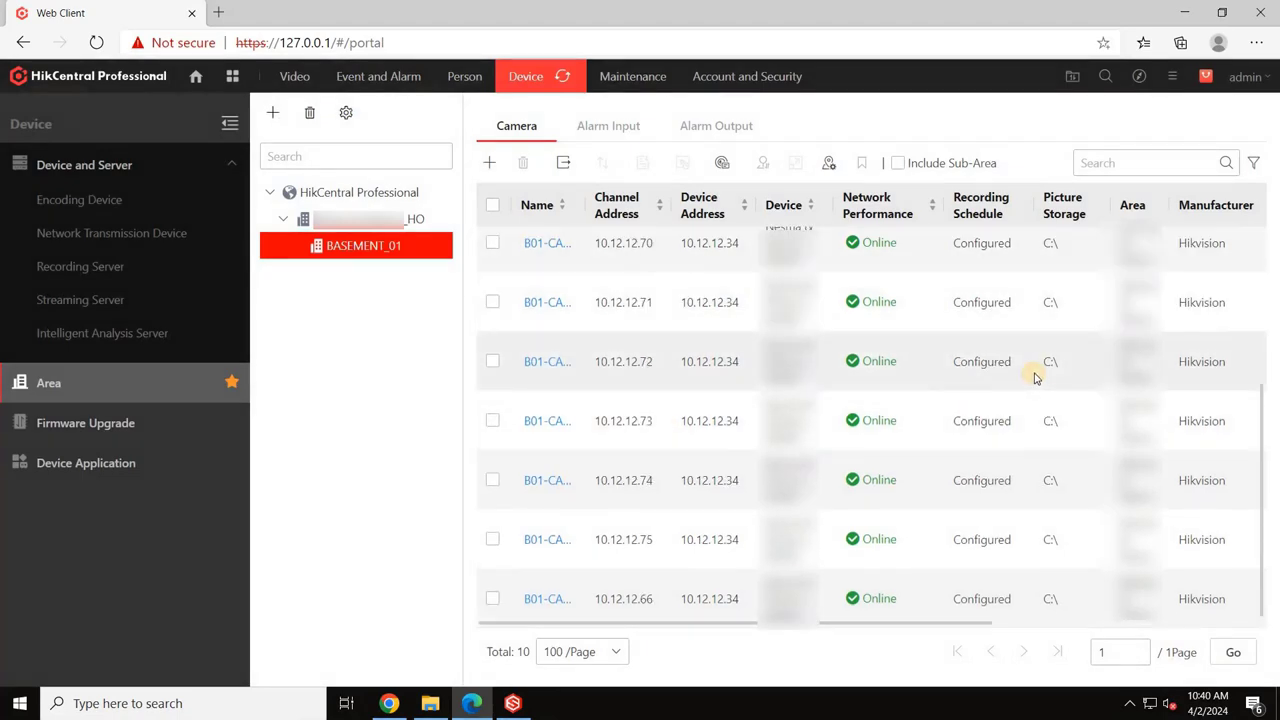
scroll(944, 380, "up", 3)
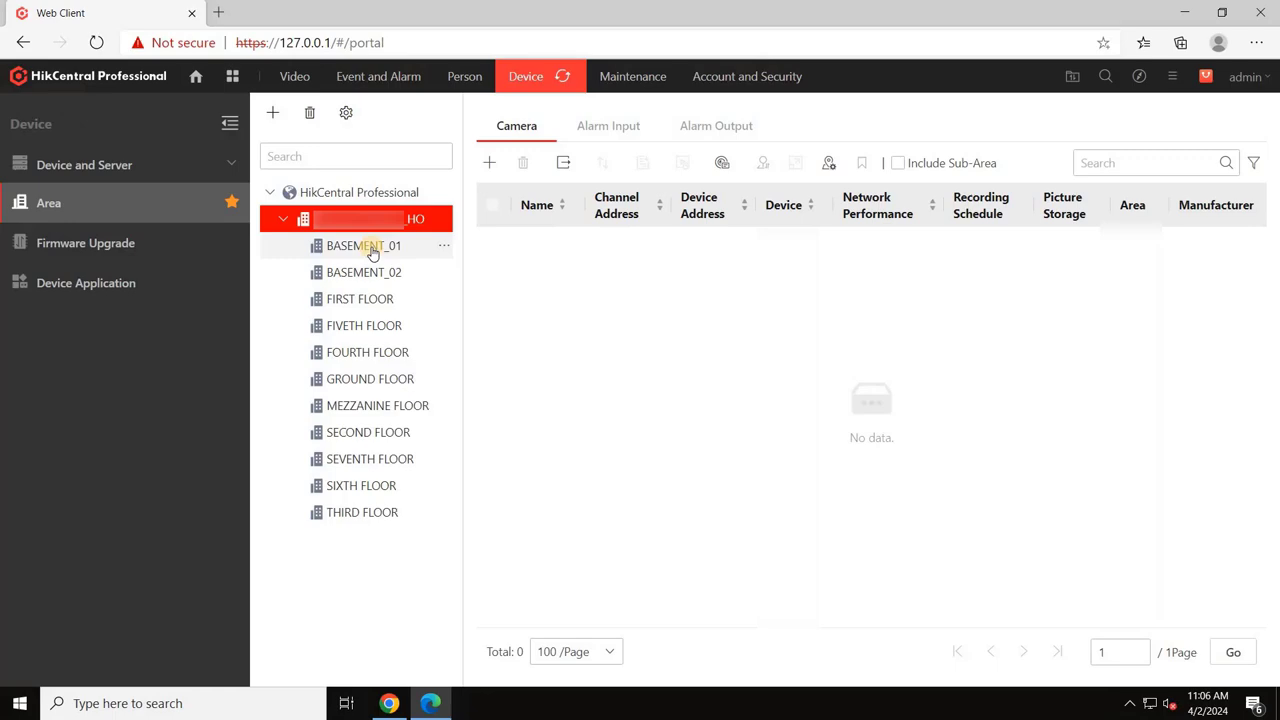
Review the cameras assigned to FIRST, FOURTH, GROUND, THIRD and SIXTH FLOOR
left_click(371, 302)
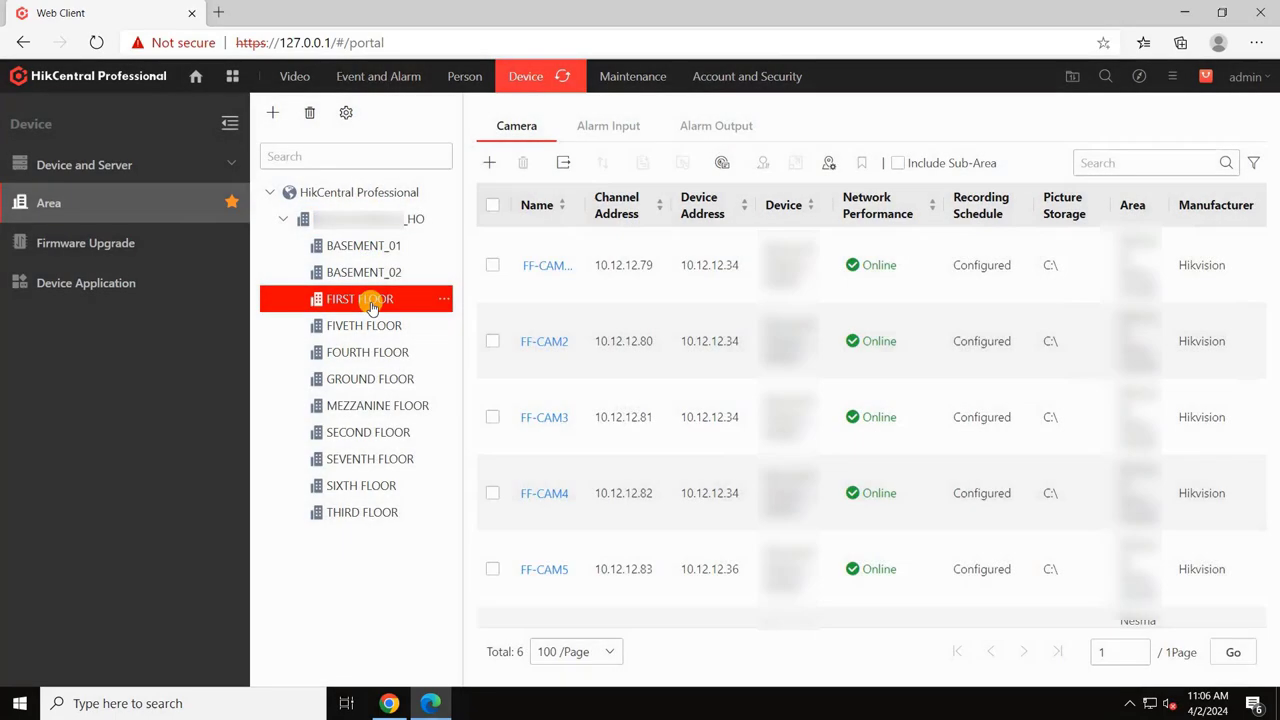
left_click(359, 352)
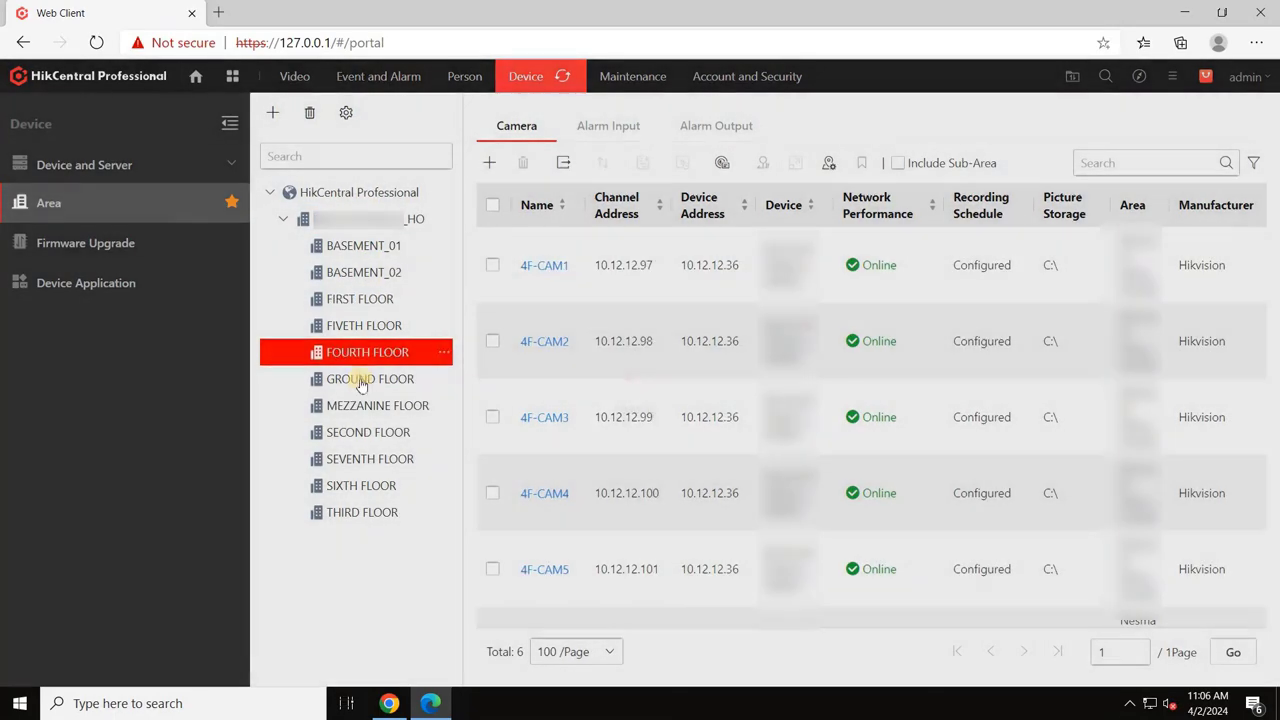
left_click(361, 385)
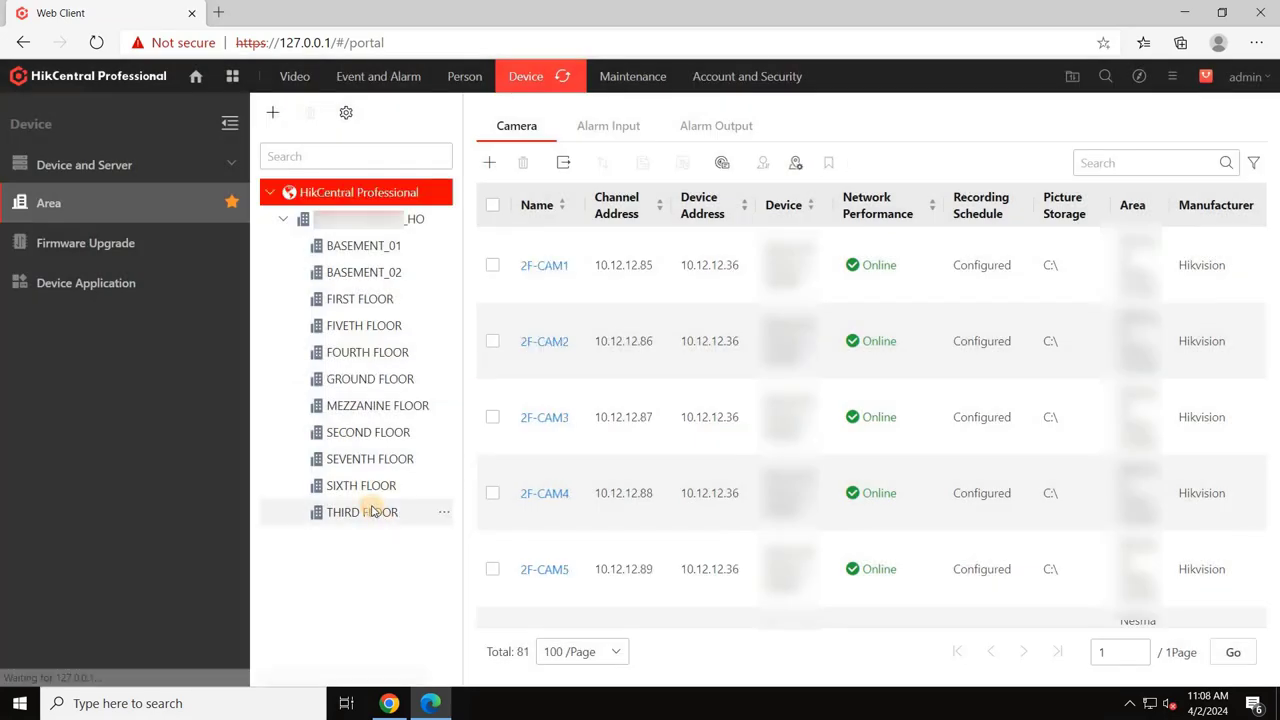
left_click(370, 512)
left_click(366, 488)
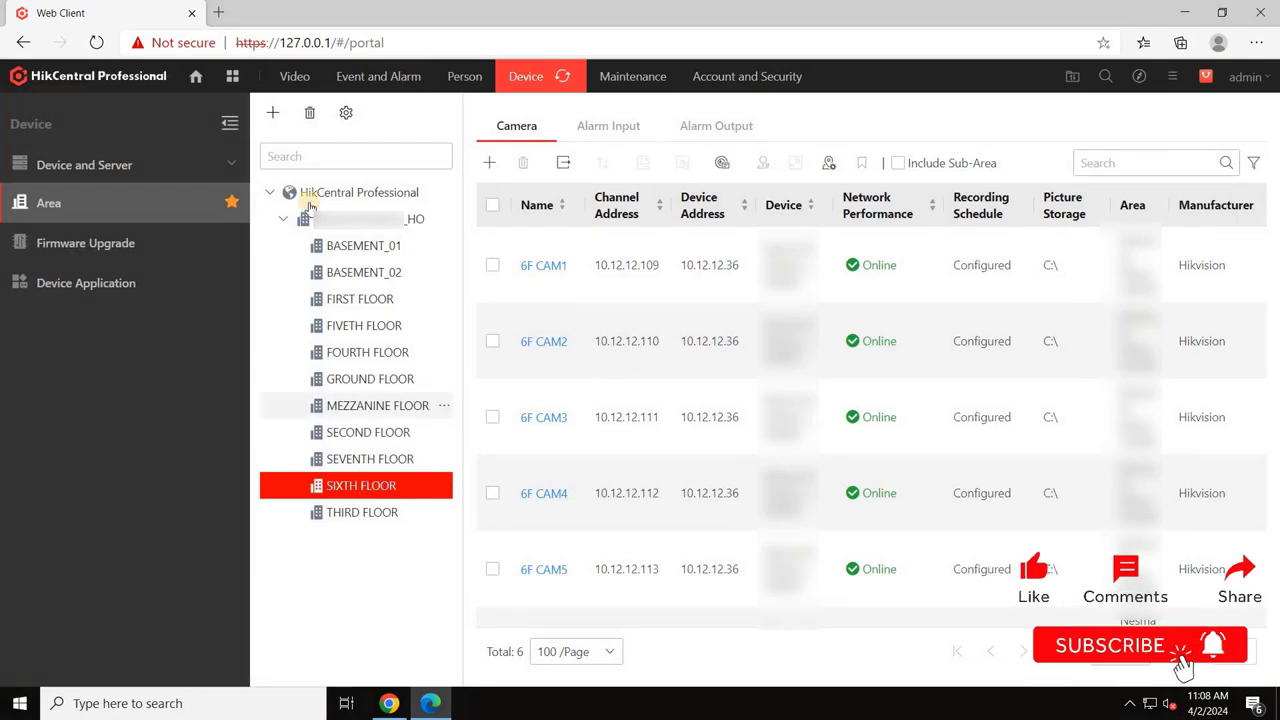
Open the Video Security live view and playback workspace from the Video module
left_click(289, 78)
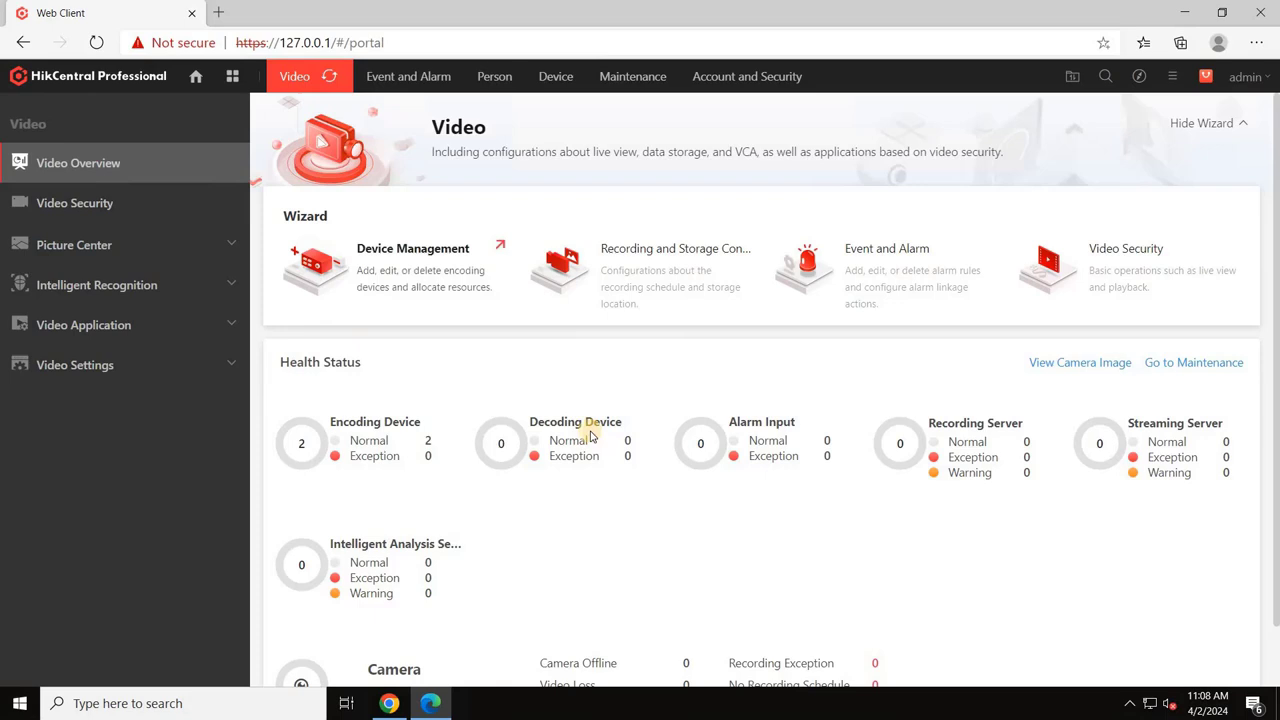
scroll(748, 530, "down", 1)
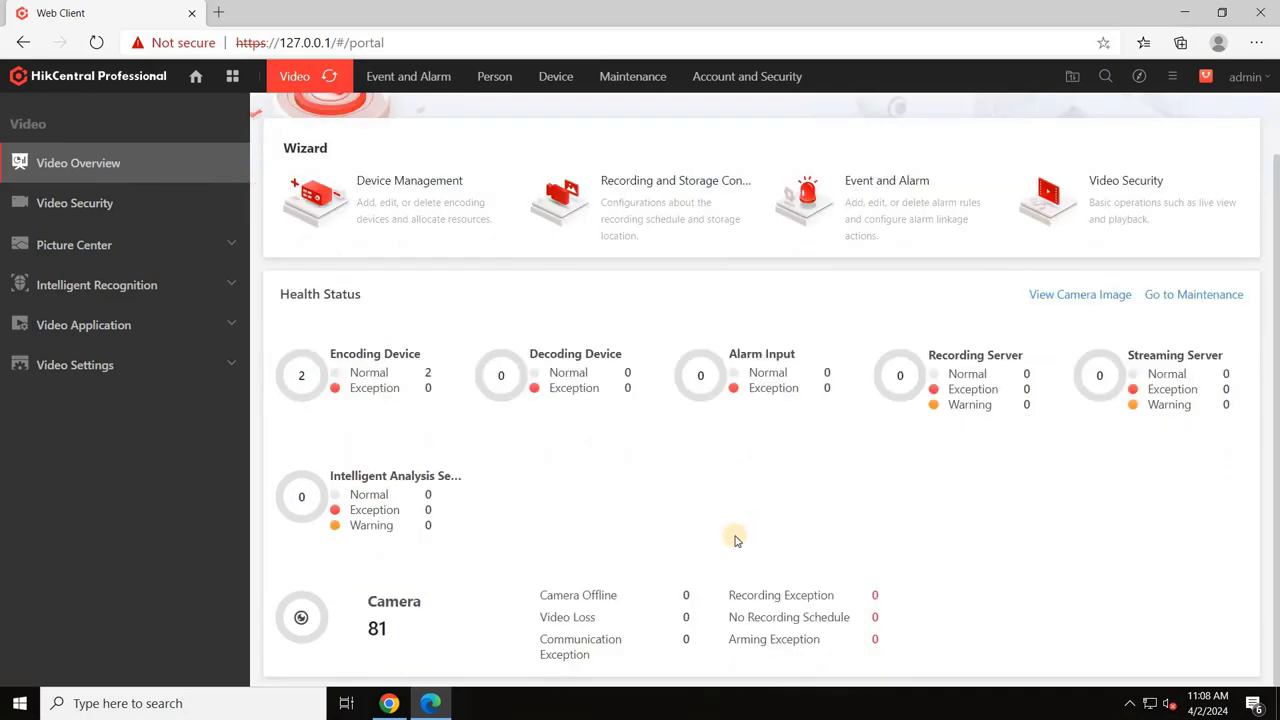
left_click(89, 210)
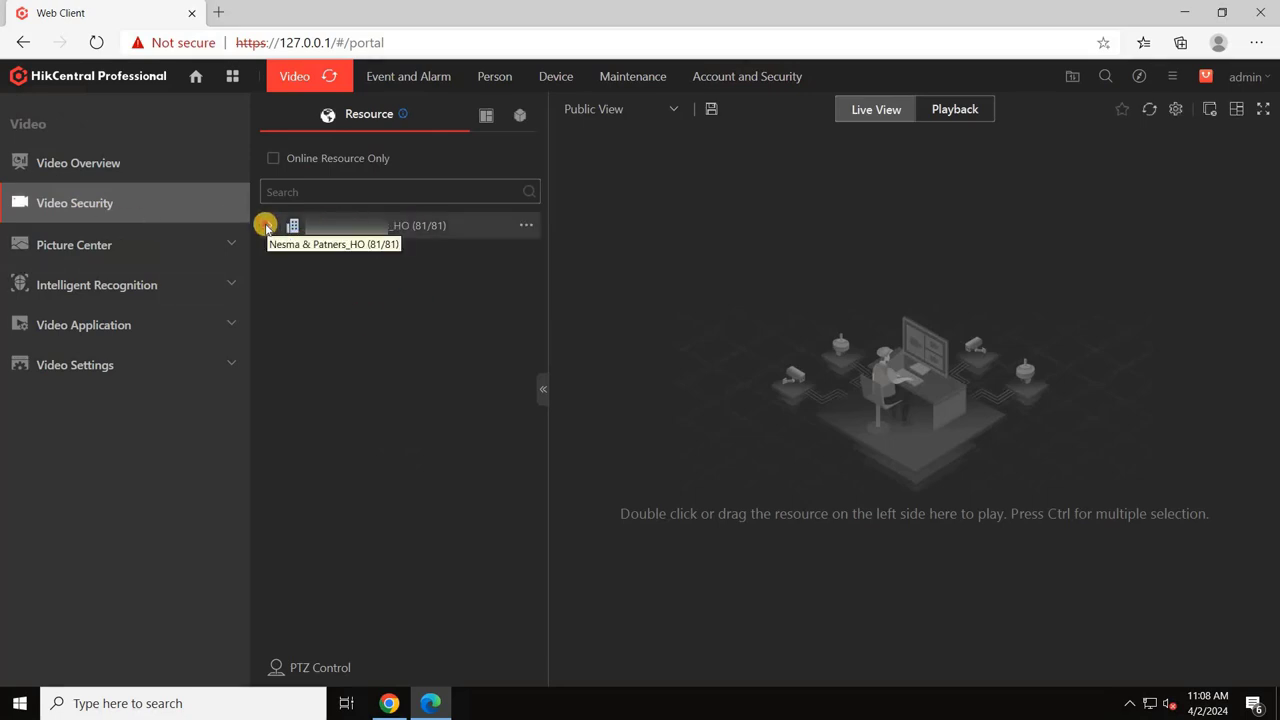
Expand the HO project area and BASEMENT_01 to list its ten cameras
left_click(266, 226)
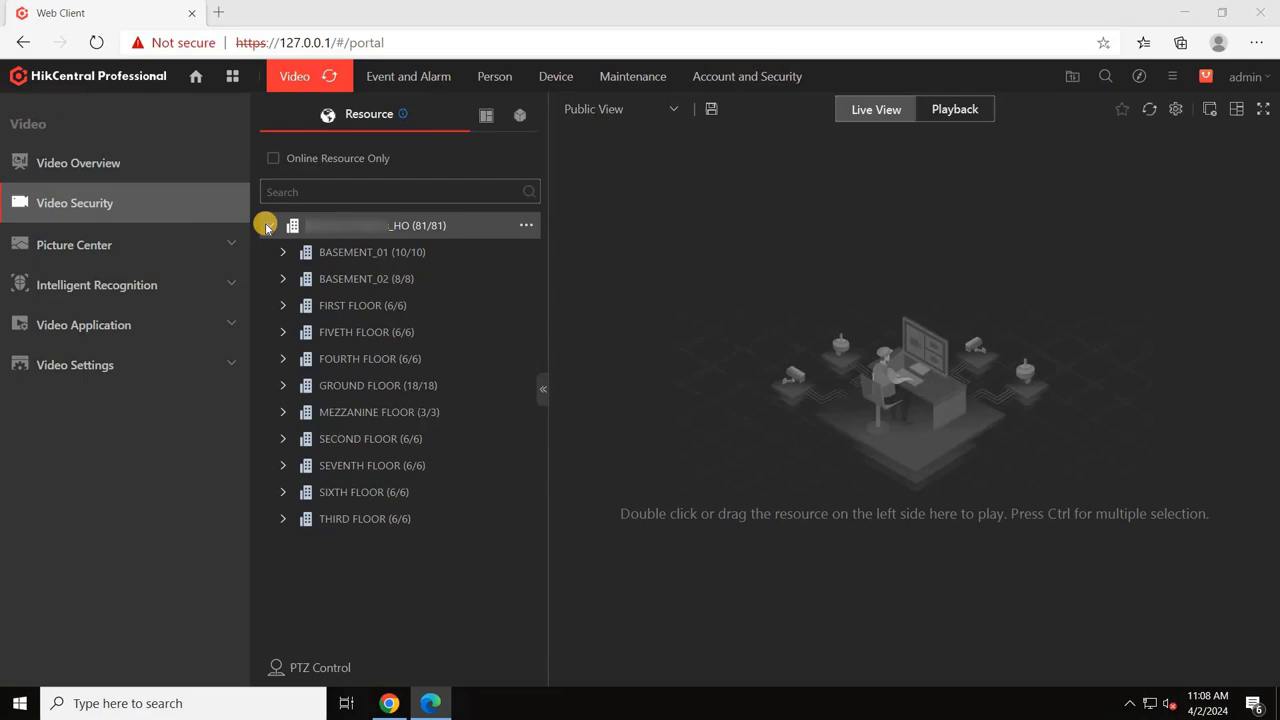
left_click(282, 253)
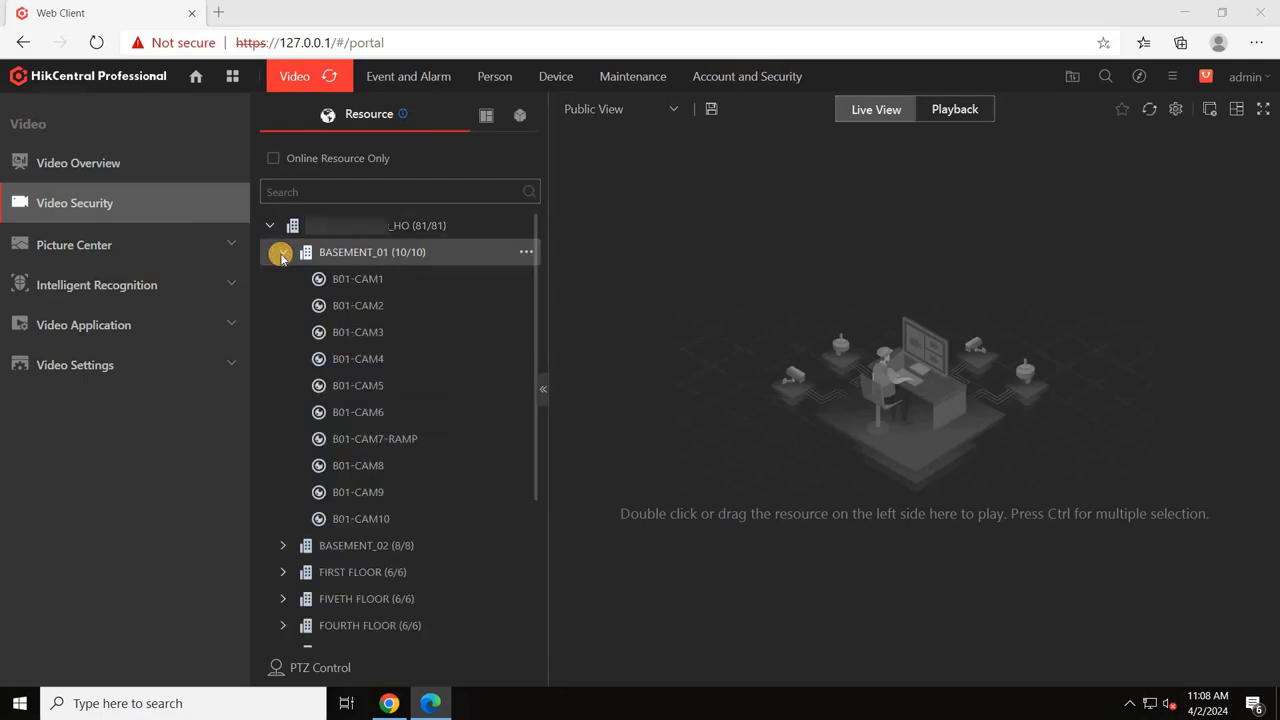
mouse_move(361, 281)
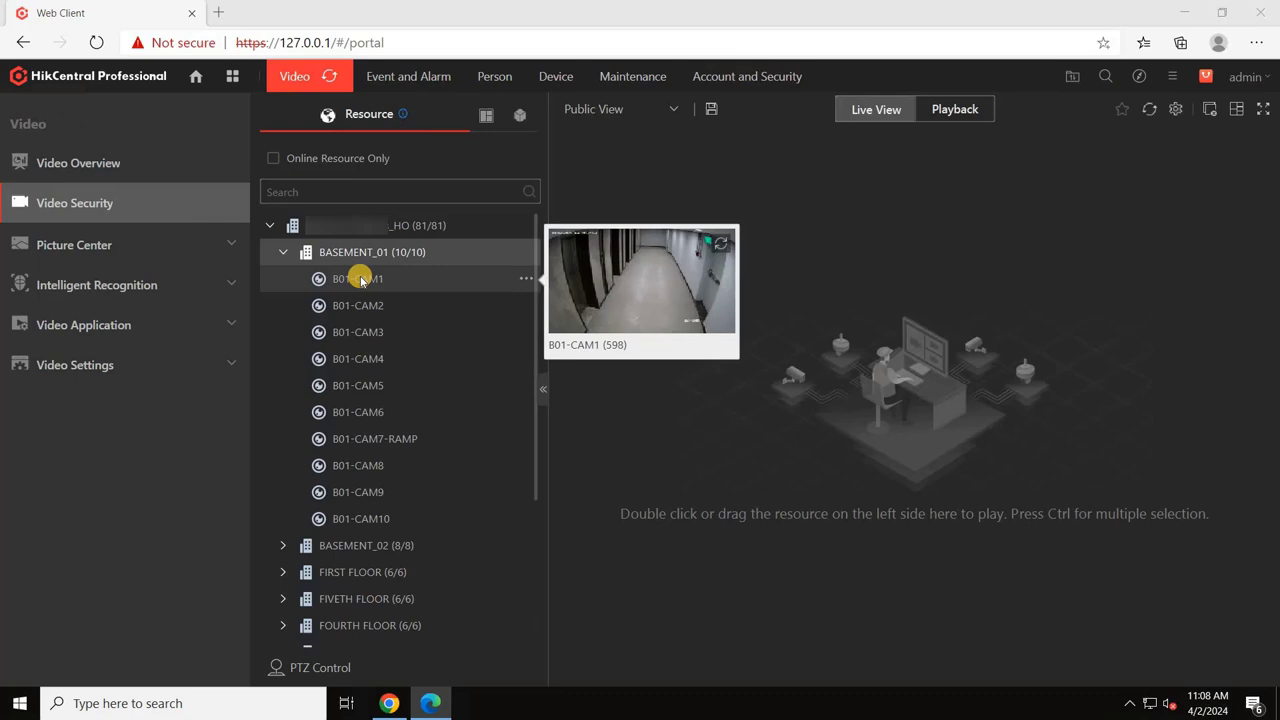
Play B01-CAM1 live and switch the view area to a 4-window layout
left_click_drag(361, 281, 809, 293)
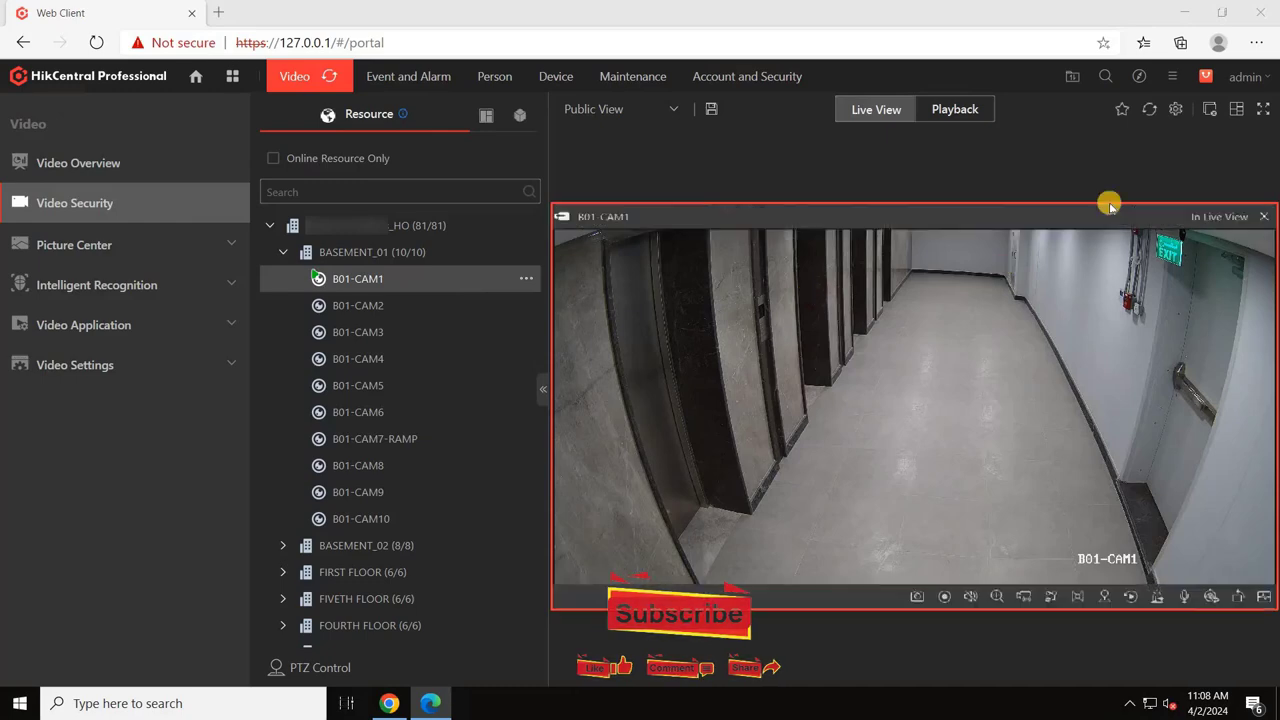
left_click(1236, 113)
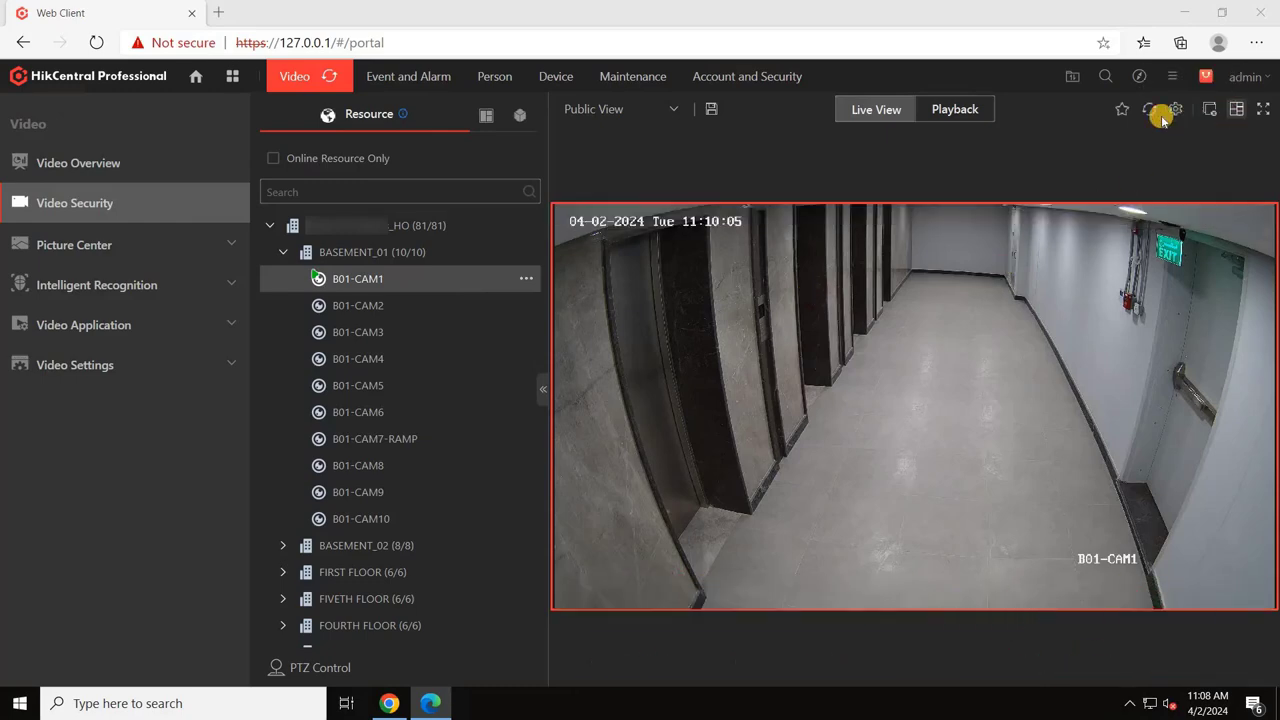
left_click(930, 213)
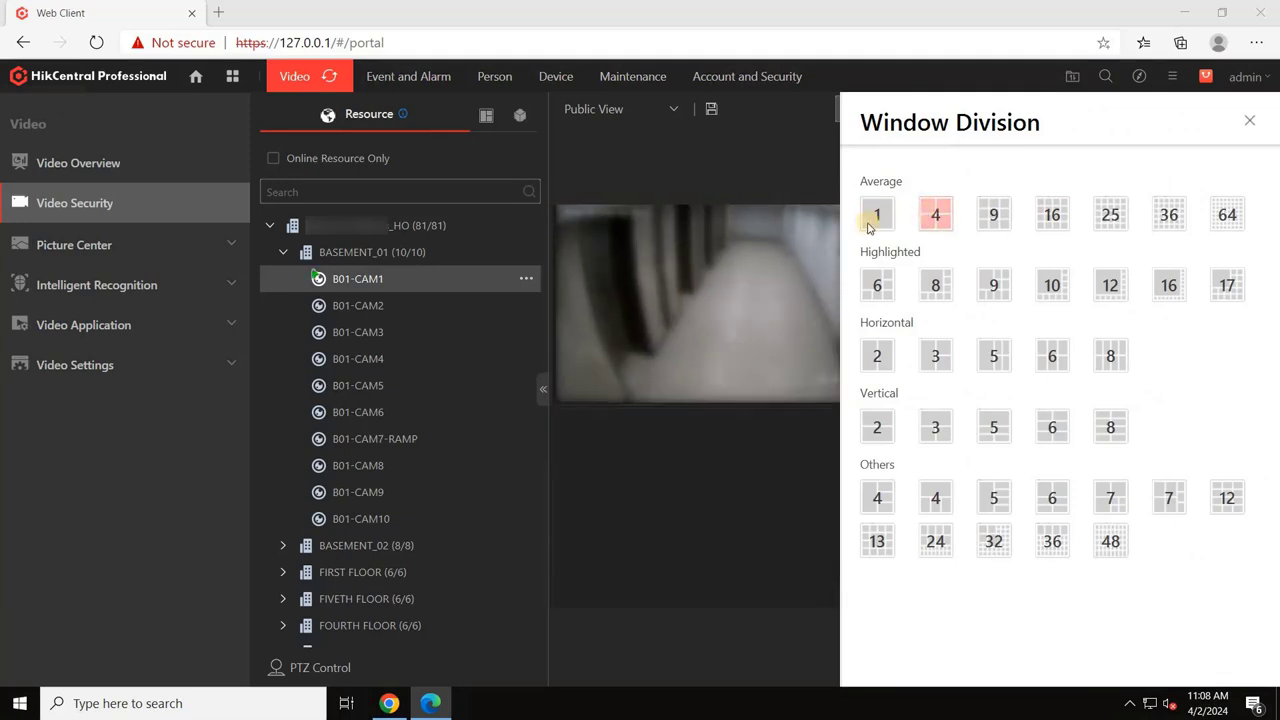
left_click(1248, 119)
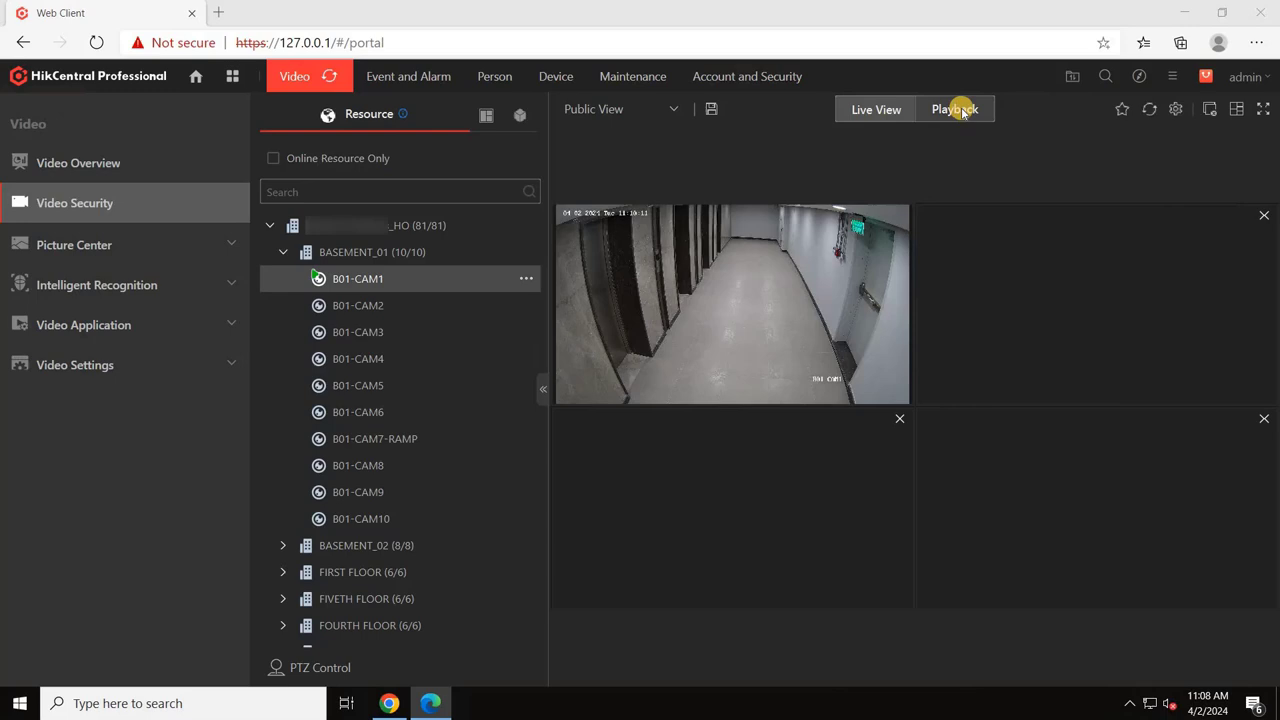
Switch to Playback to view B01-CAM1's recorded footage for 24/04/02
left_click(958, 112)
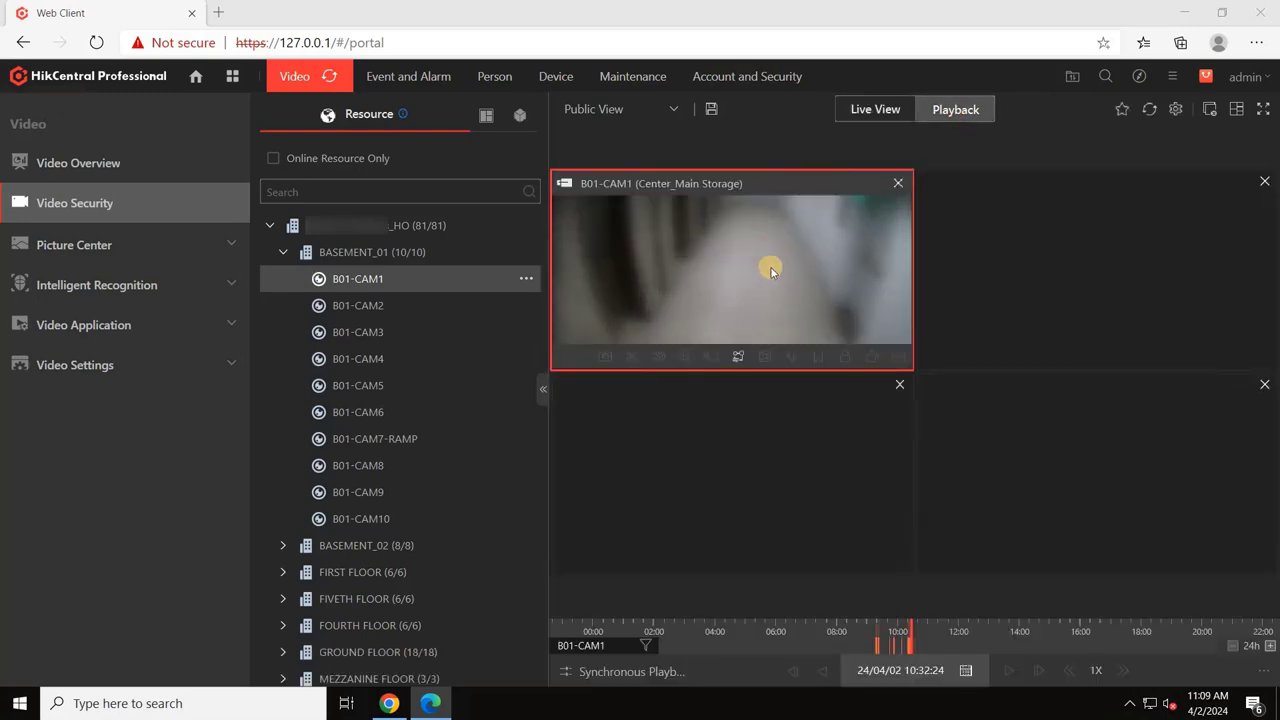